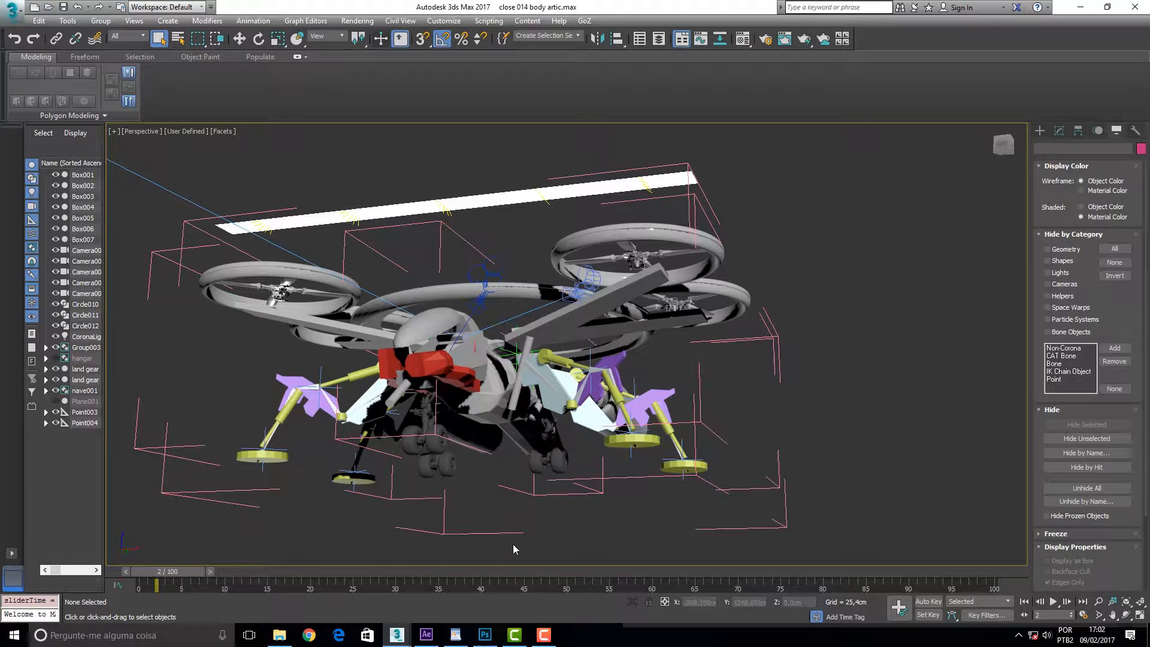
Unhide all objects in the scene and hide the hangar group again.
mouse_move(171, 577)
mouse_down()
mouse_move(336, 548)
mouse_move(150, 579)
mouse_up()
right_click(830, 179)
click(862, 124)
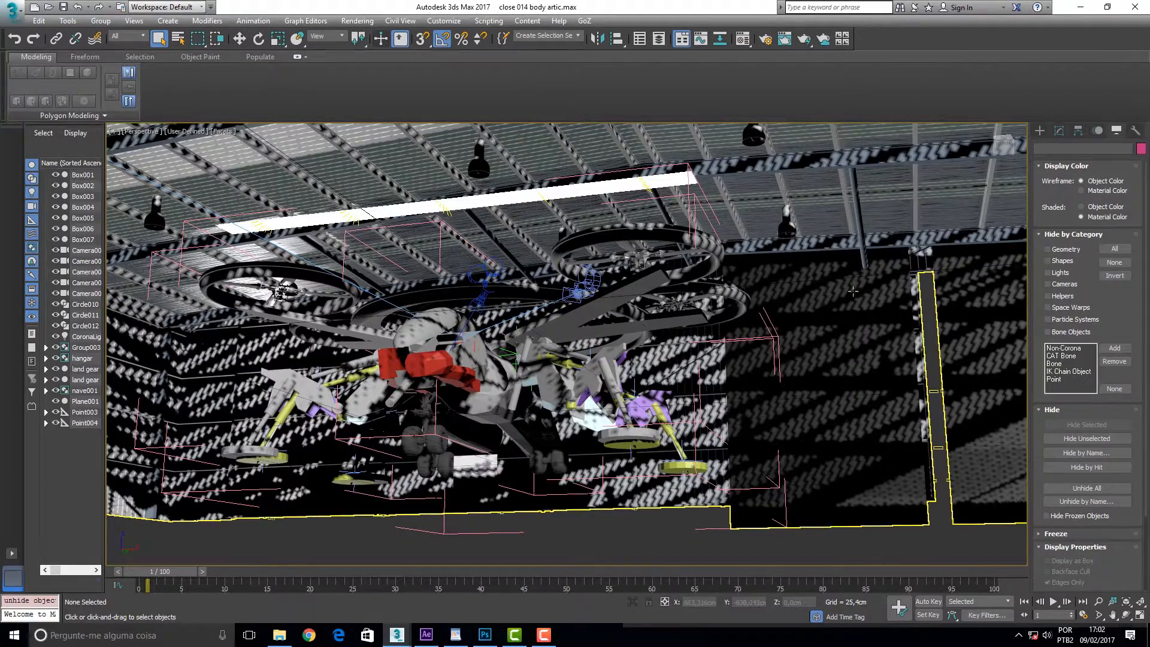
click(906, 200)
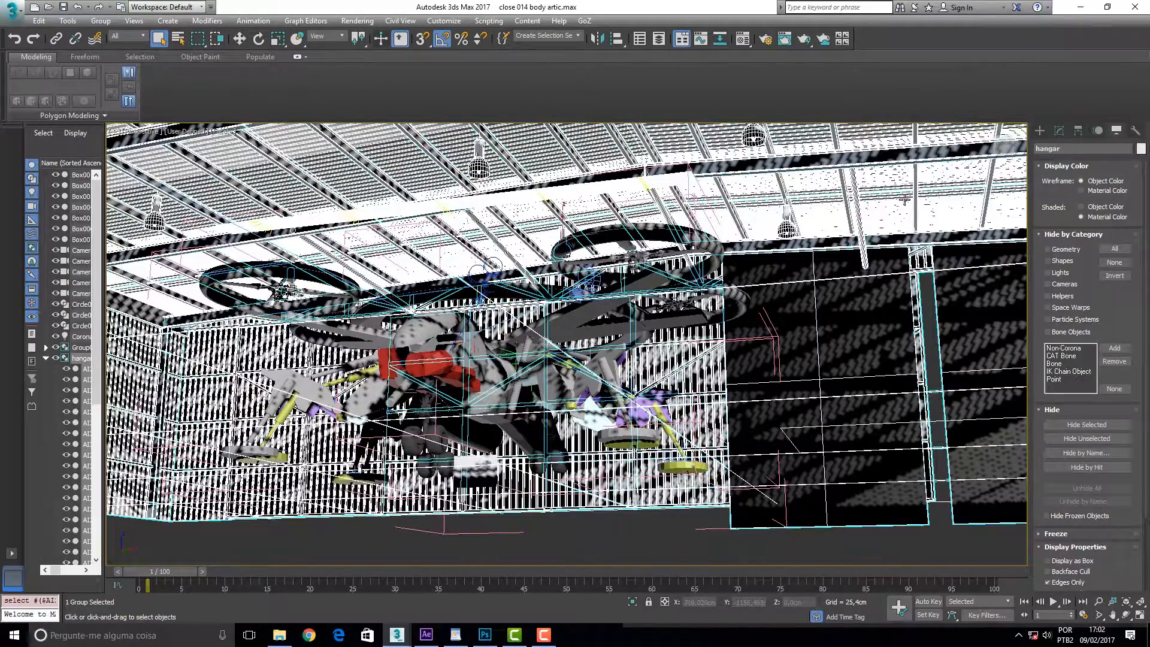
right_click(844, 276)
click(875, 241)
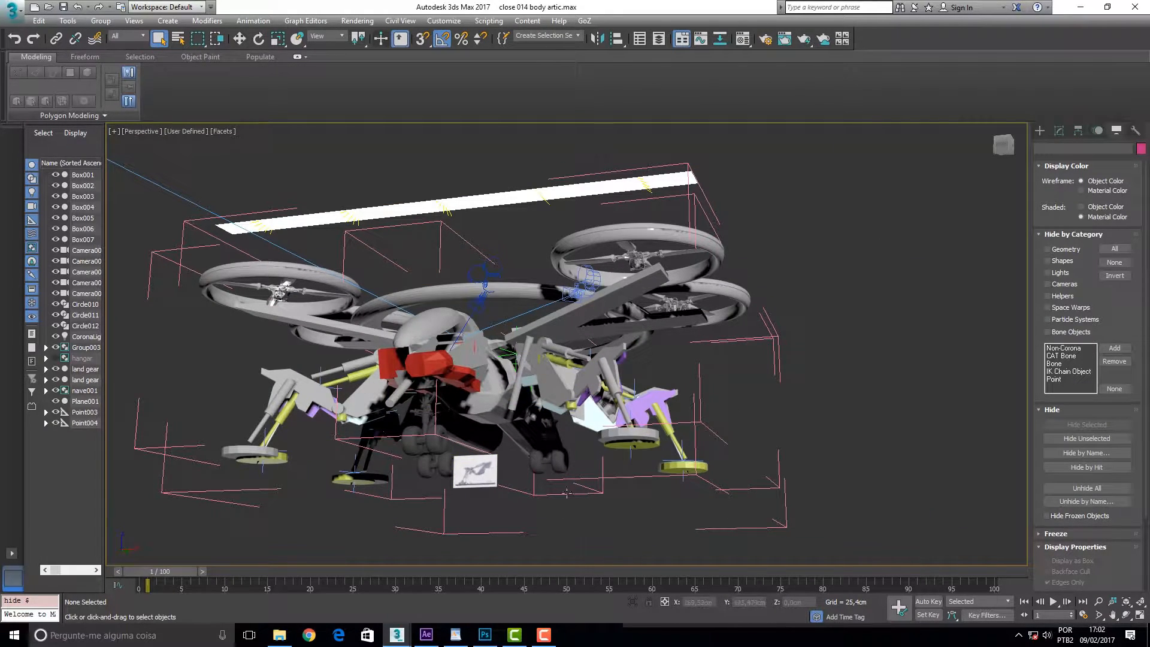
Delete the small reference image plane and the grey duplicate landing feet, and return the timeline to frame 0.
click(480, 482)
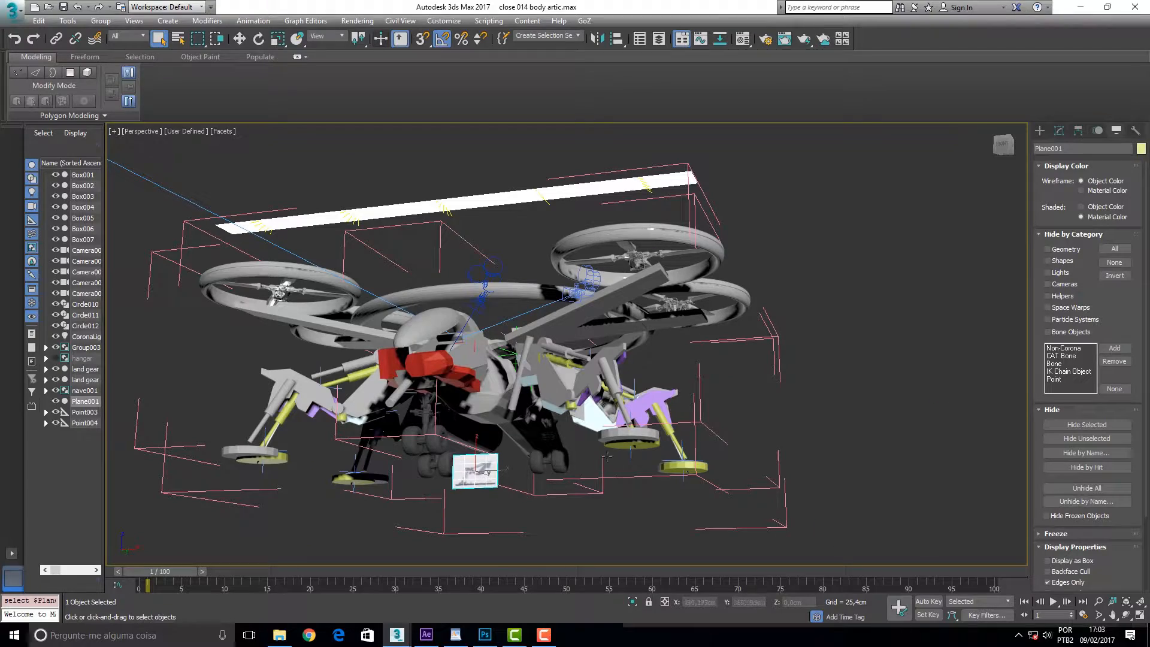
key(Delete)
mouse_move(187, 577)
mouse_down()
mouse_move(301, 562)
mouse_move(442, 514)
mouse_move(193, 555)
mouse_up()
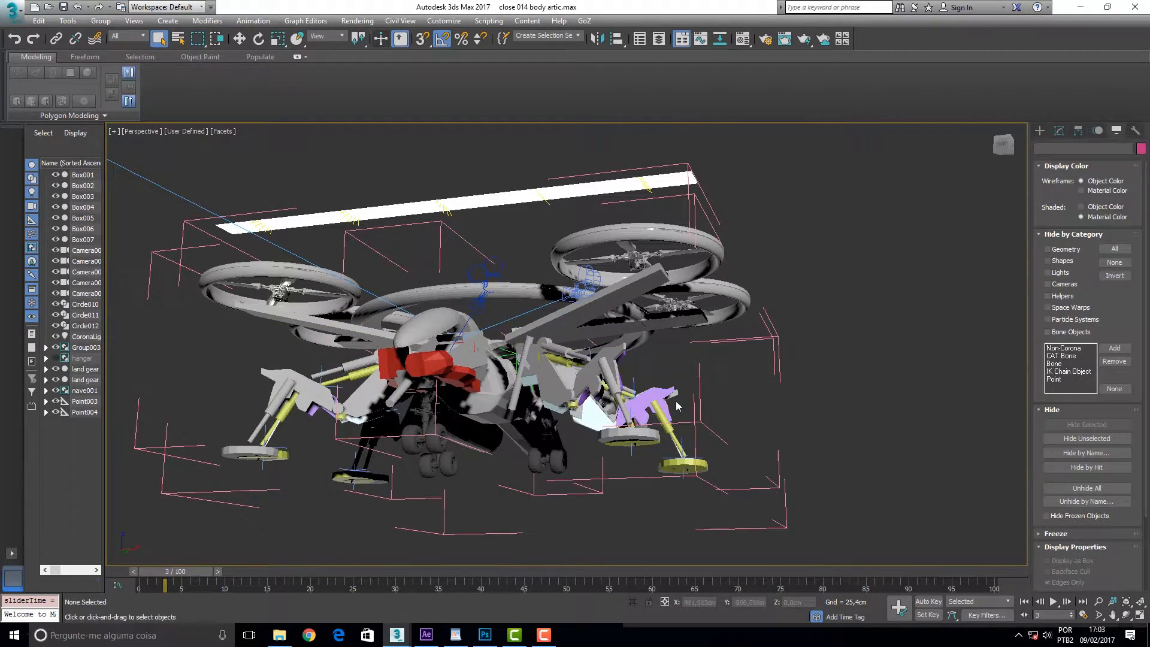
click(630, 432)
key(Delete)
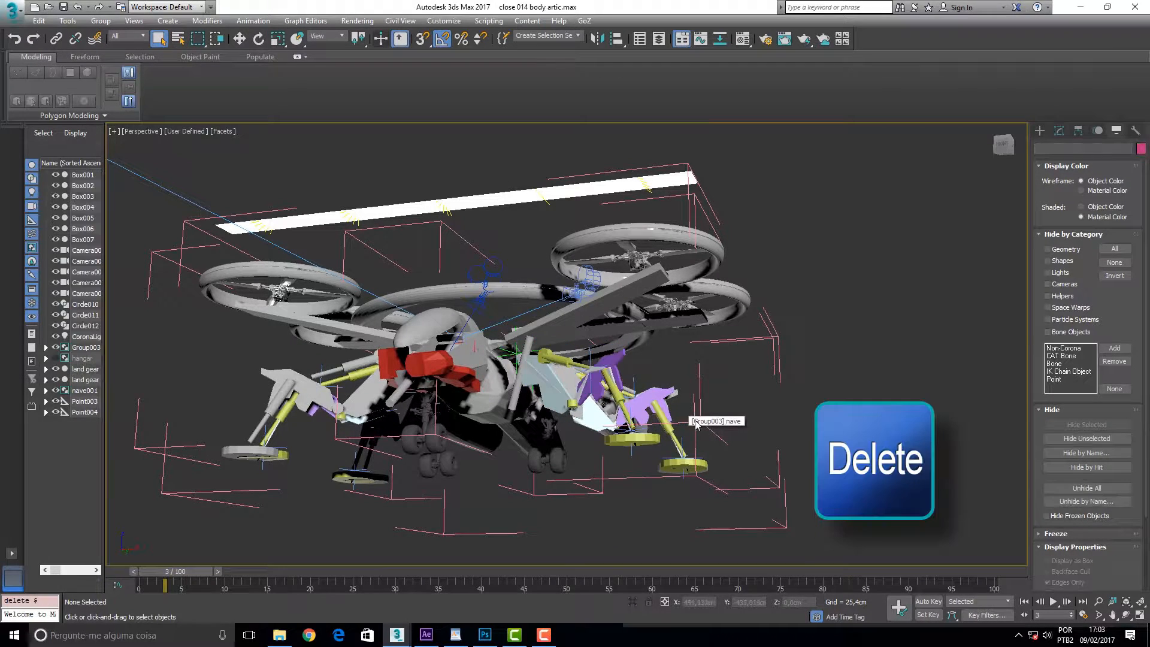
drag(191, 571, 119, 599)
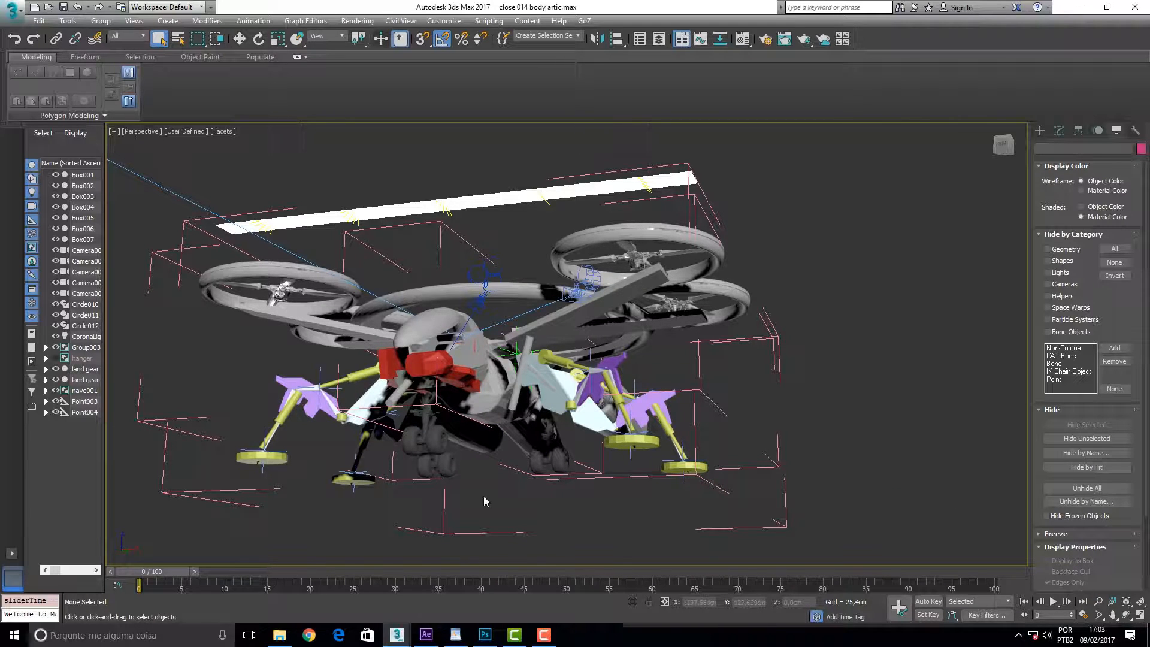
Put the wheeled landing gear arms, groups, pistons and tyres on a new layer named landing gear.
middle_drag(492, 500, 684, 441)
click(1126, 615)
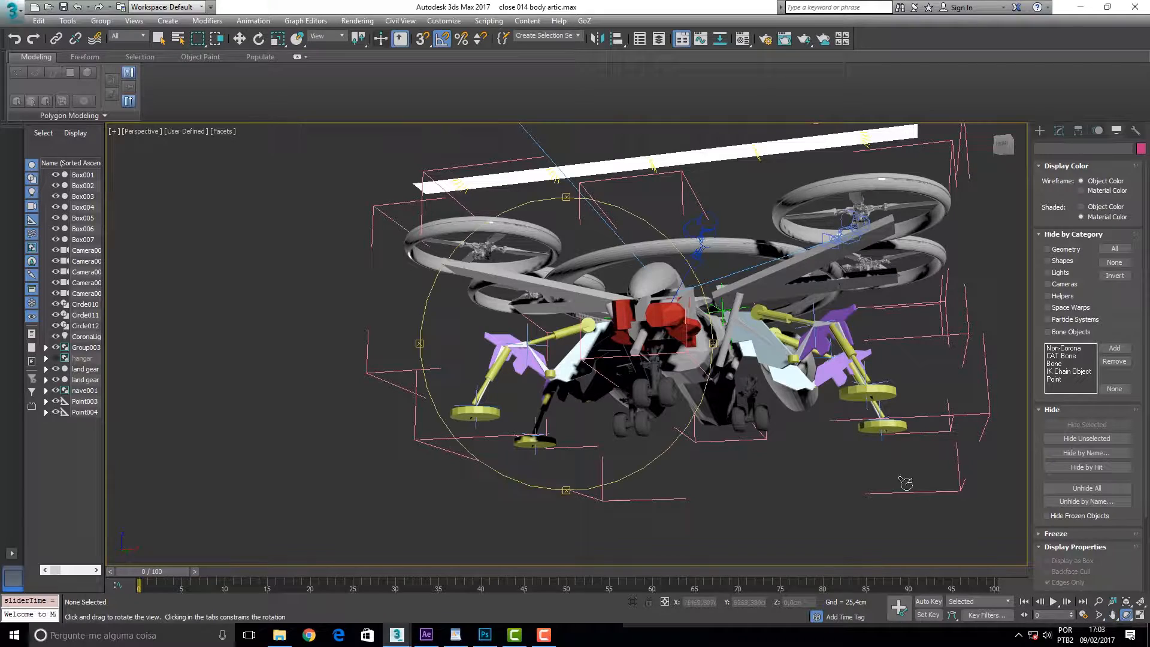
drag(627, 291, 921, 495)
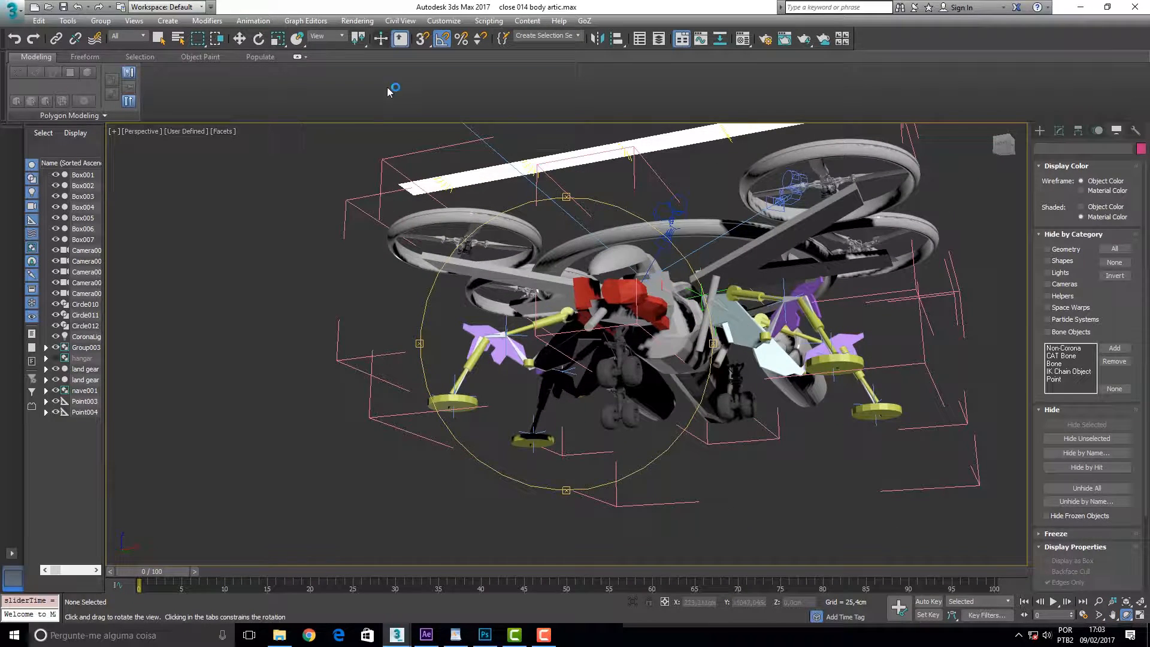
click(239, 39)
click(635, 300)
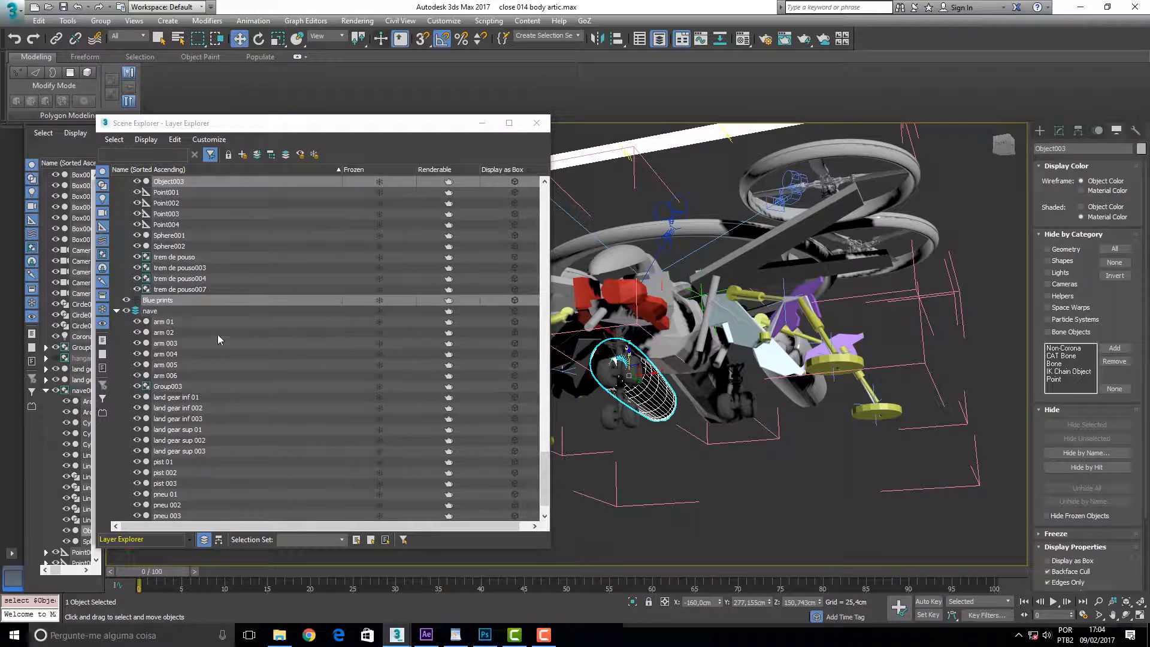
click(117, 311)
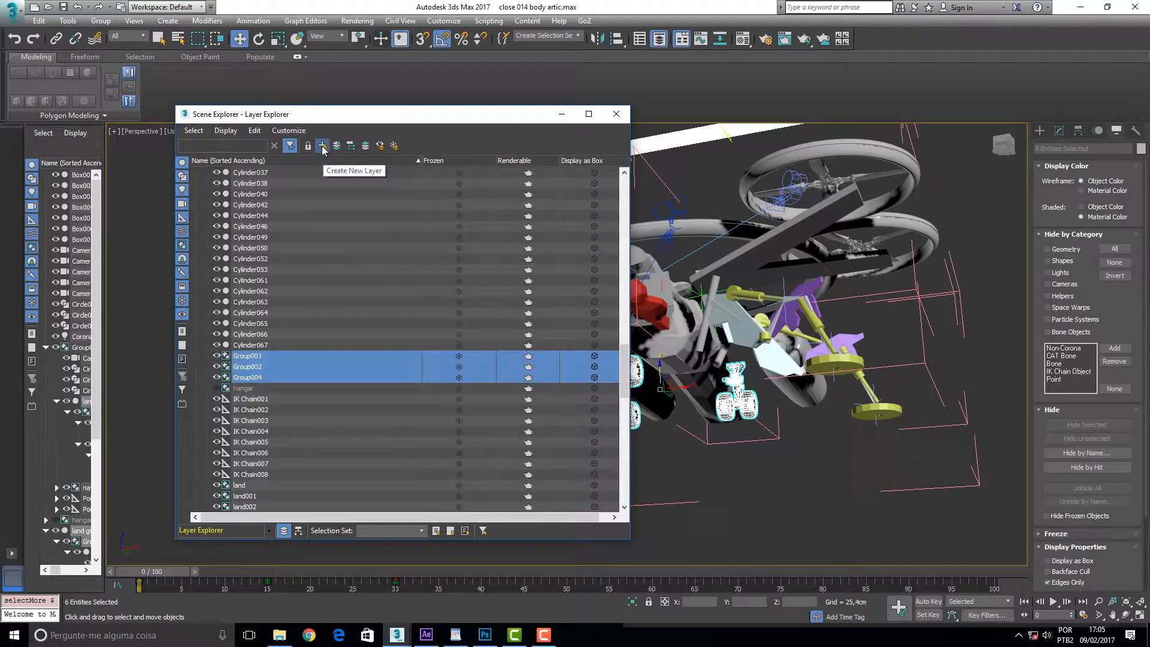
click(322, 146)
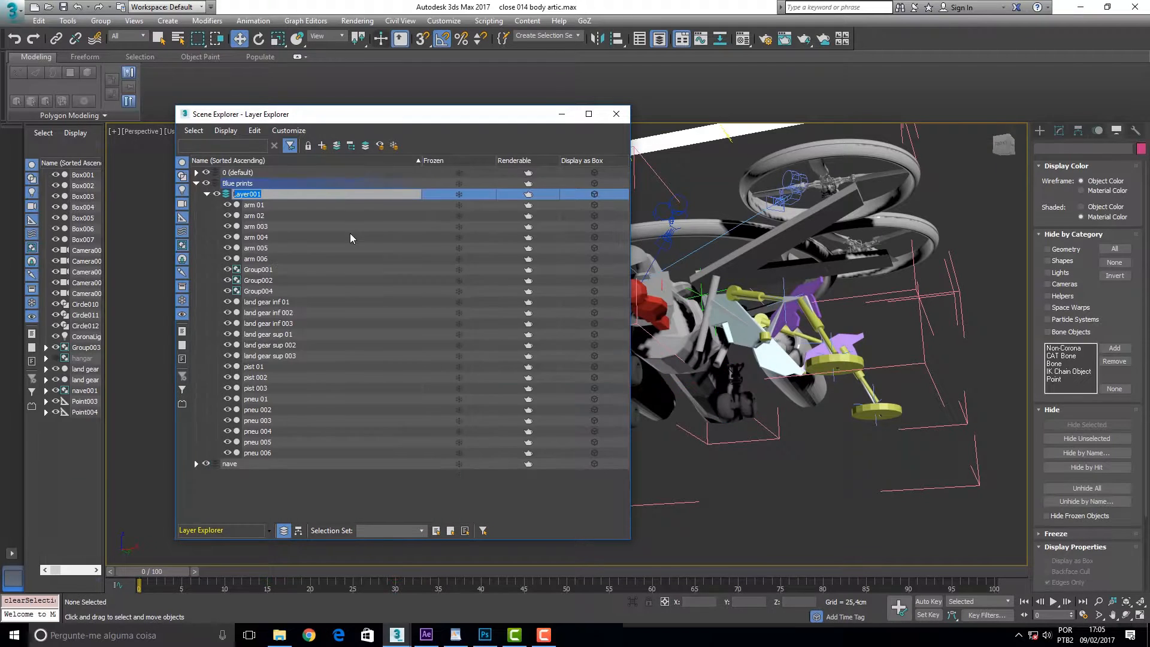
text(land)
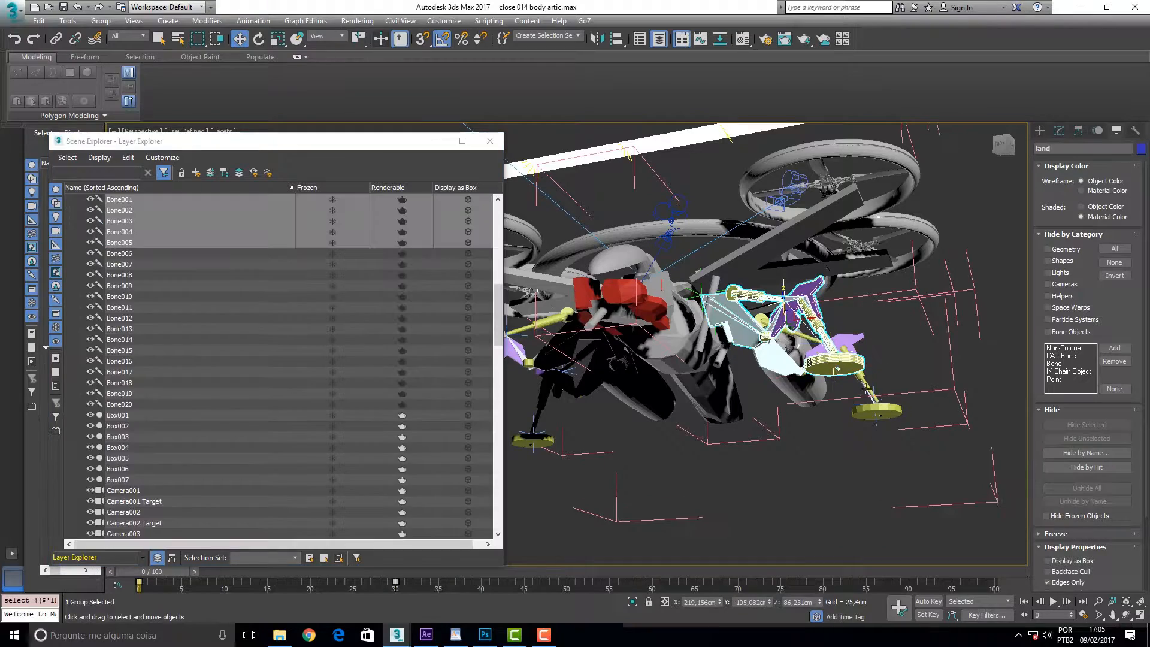
Add the remaining articulated leg groups to the selection and collect them on a new layer named landing feet.
ctrl+click(540, 442)
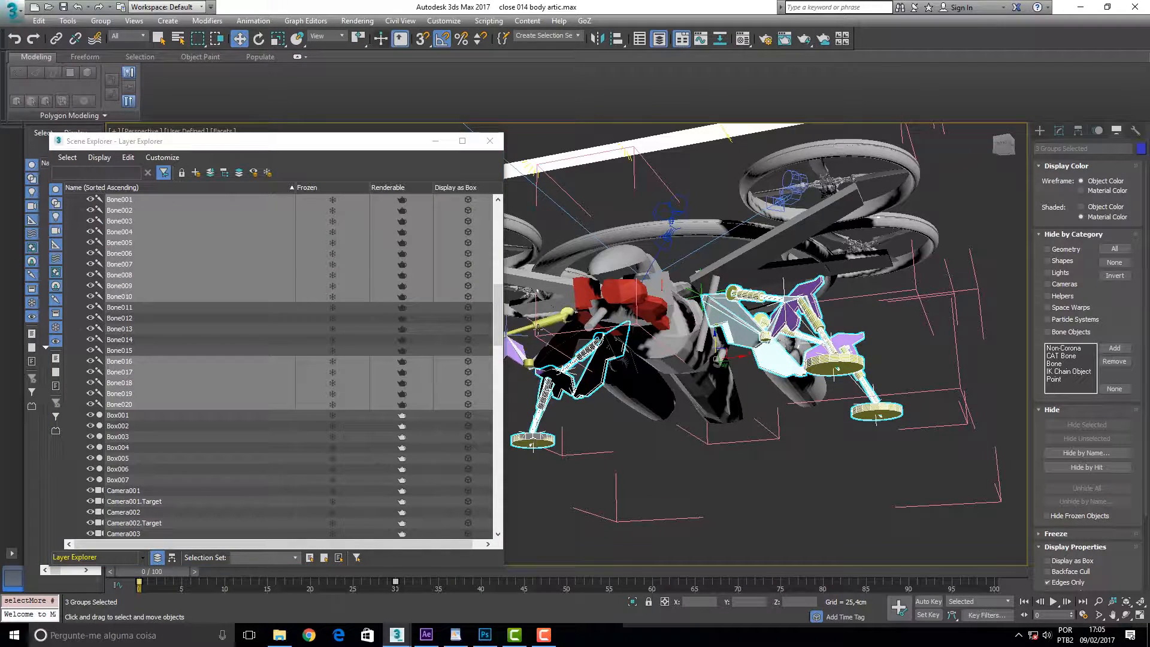
ctrl+click(536, 327)
ctrl+click(554, 321)
drag(217, 141, 327, 143)
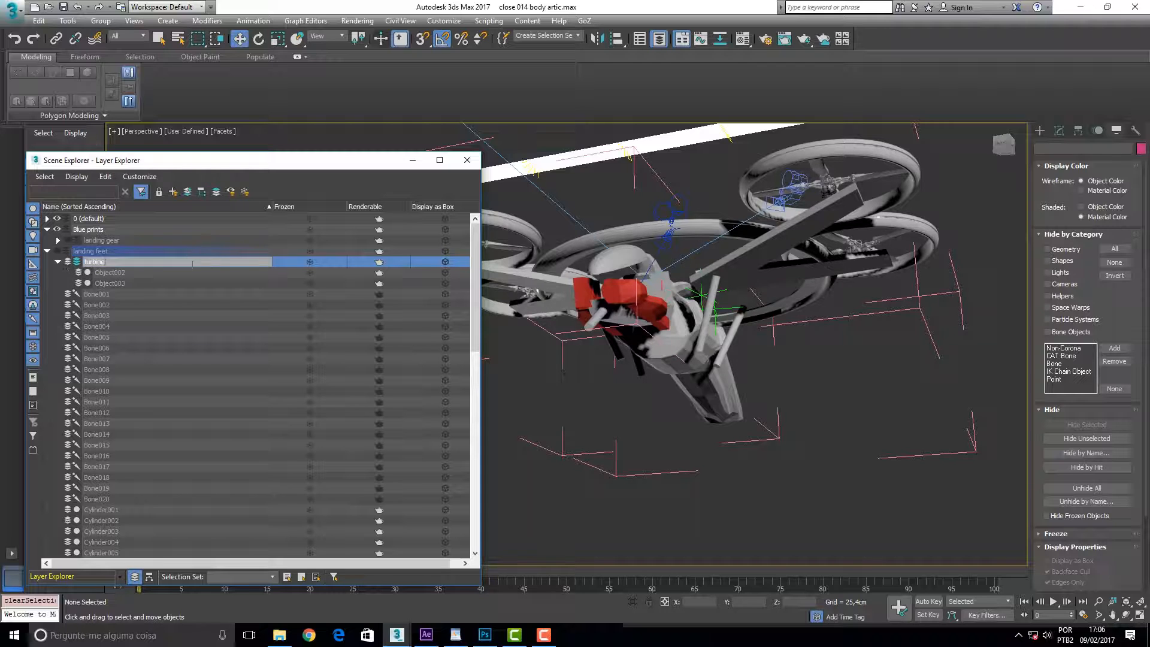
Collapse the turbine, landing feet and default layers, and hide the landing feet and landing gear layers.
click(58, 261)
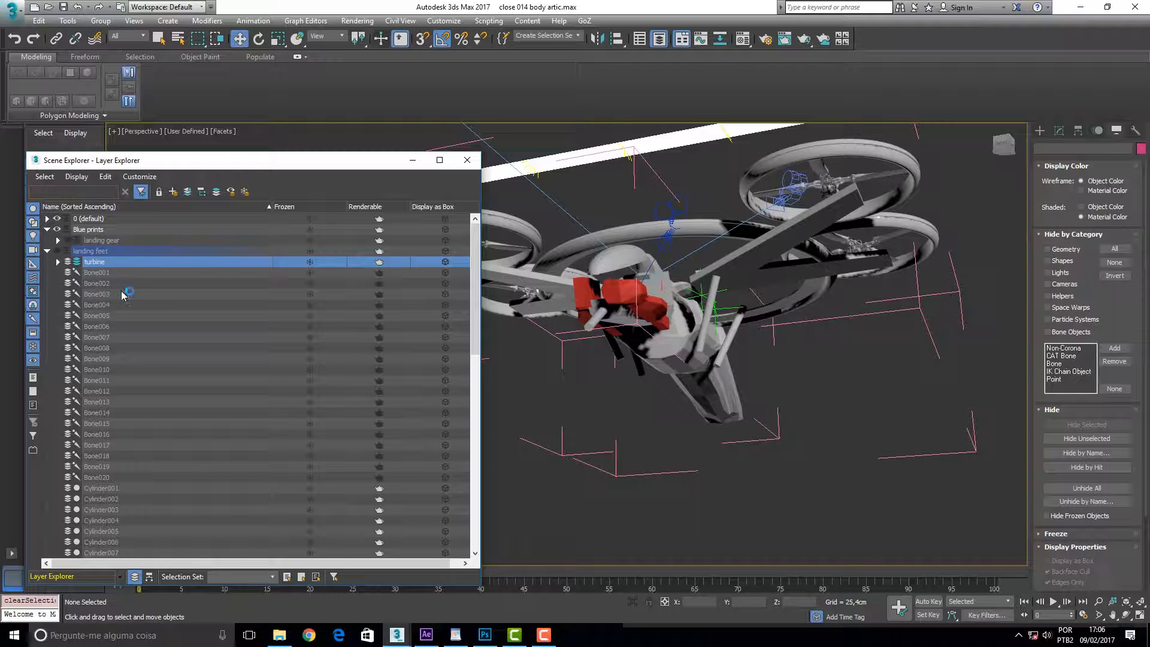
drag(96, 264, 89, 552)
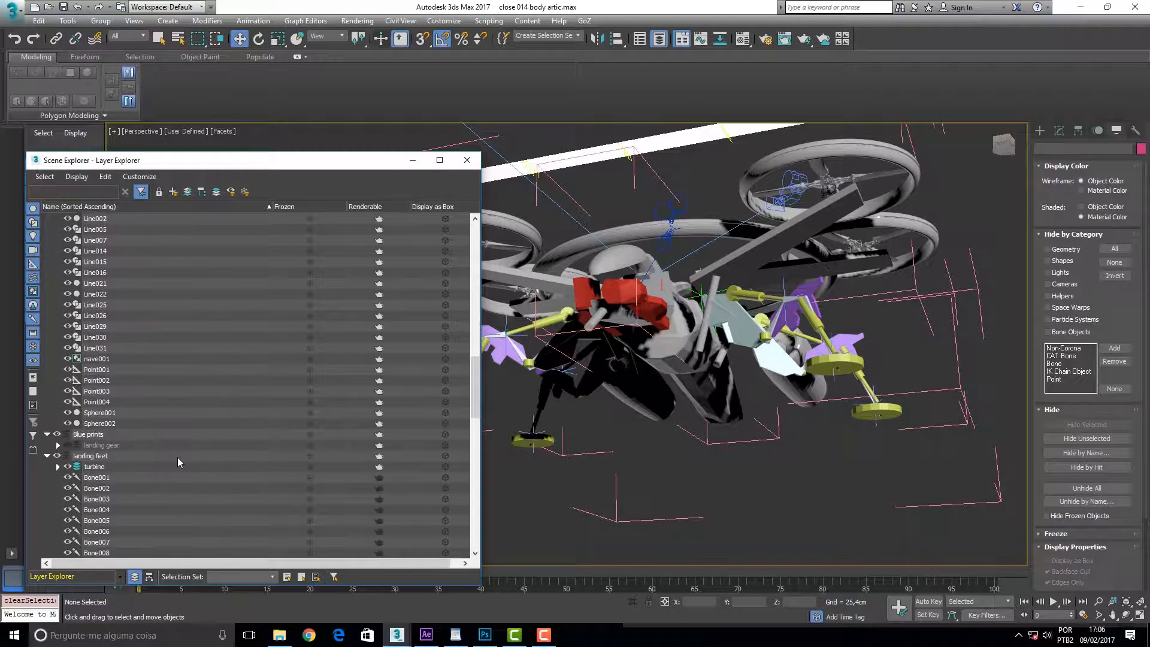
scroll(177, 457, up, 5)
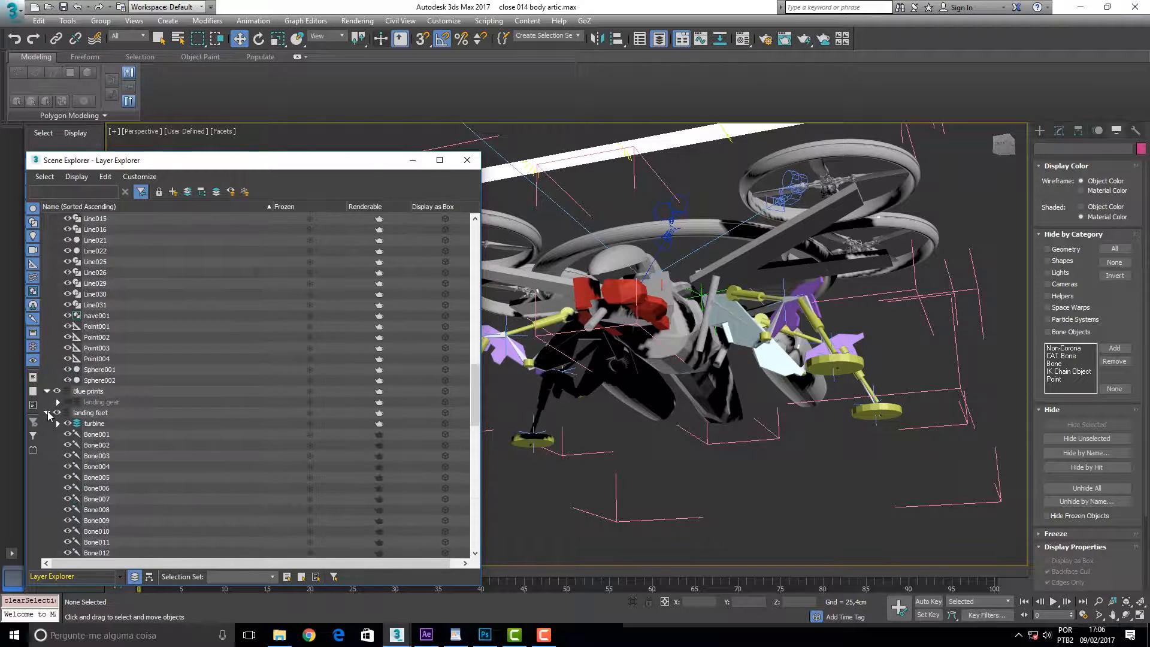
click(47, 412)
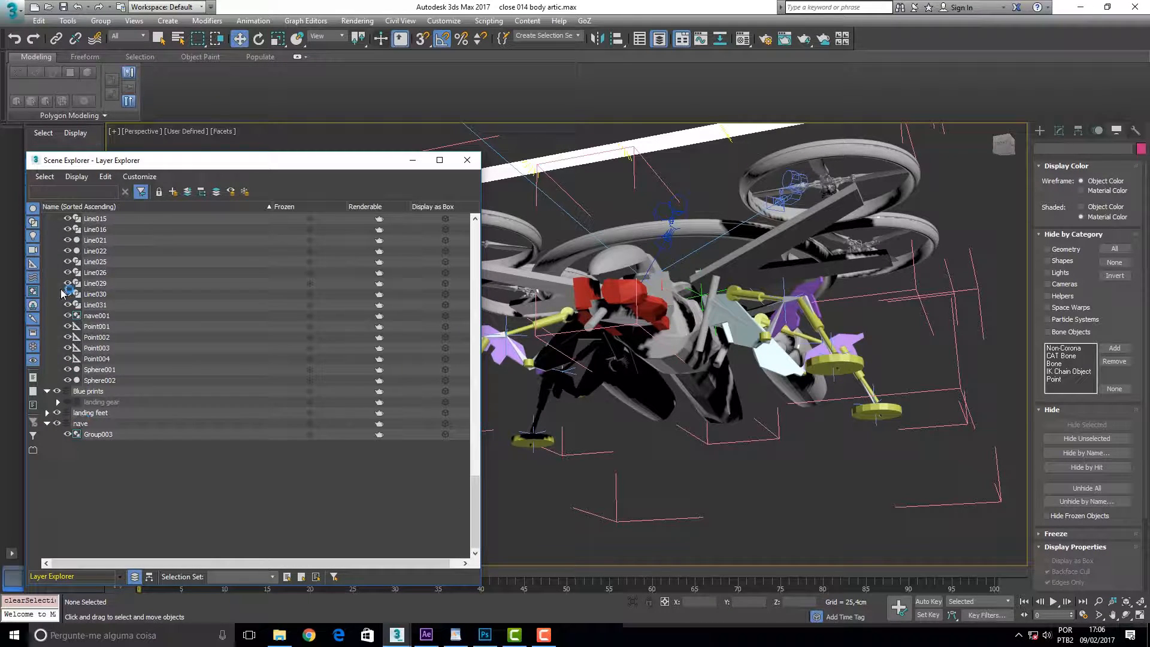
scroll(192, 375, up, 8)
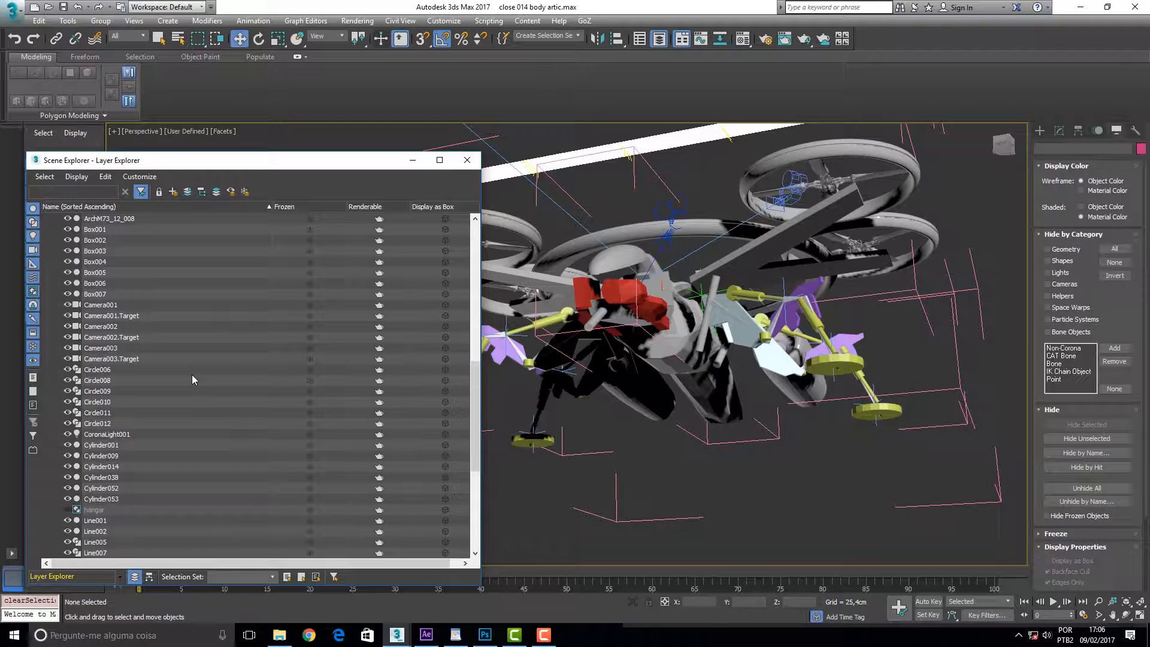
scroll(243, 307, up, 10)
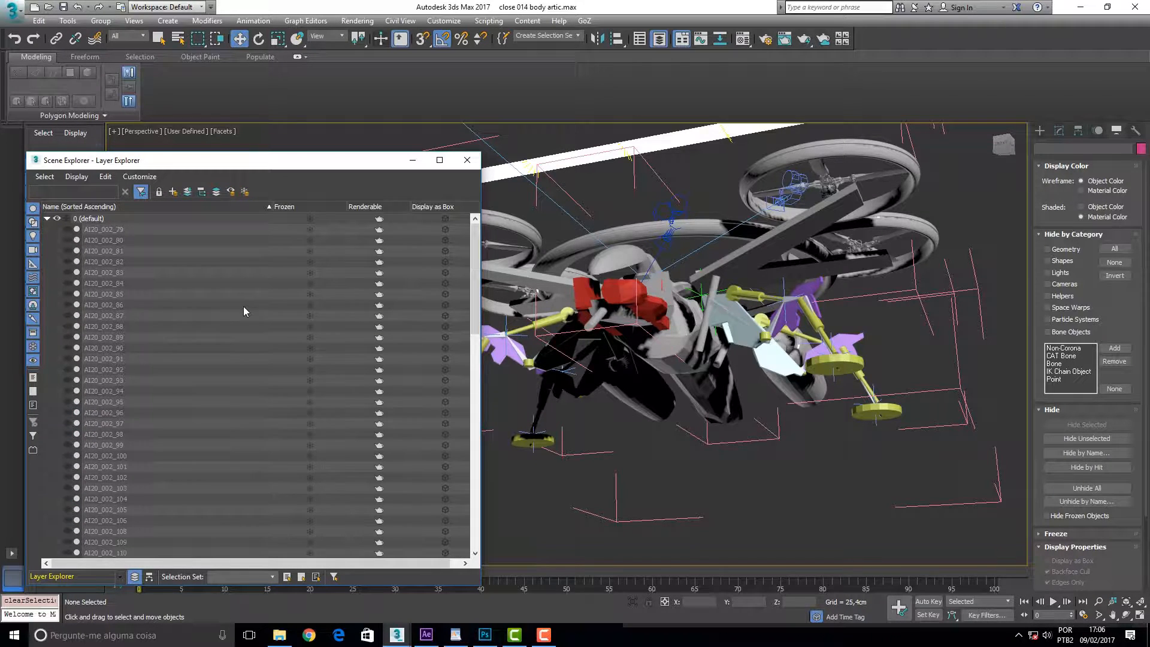
click(47, 219)
click(57, 240)
click(57, 251)
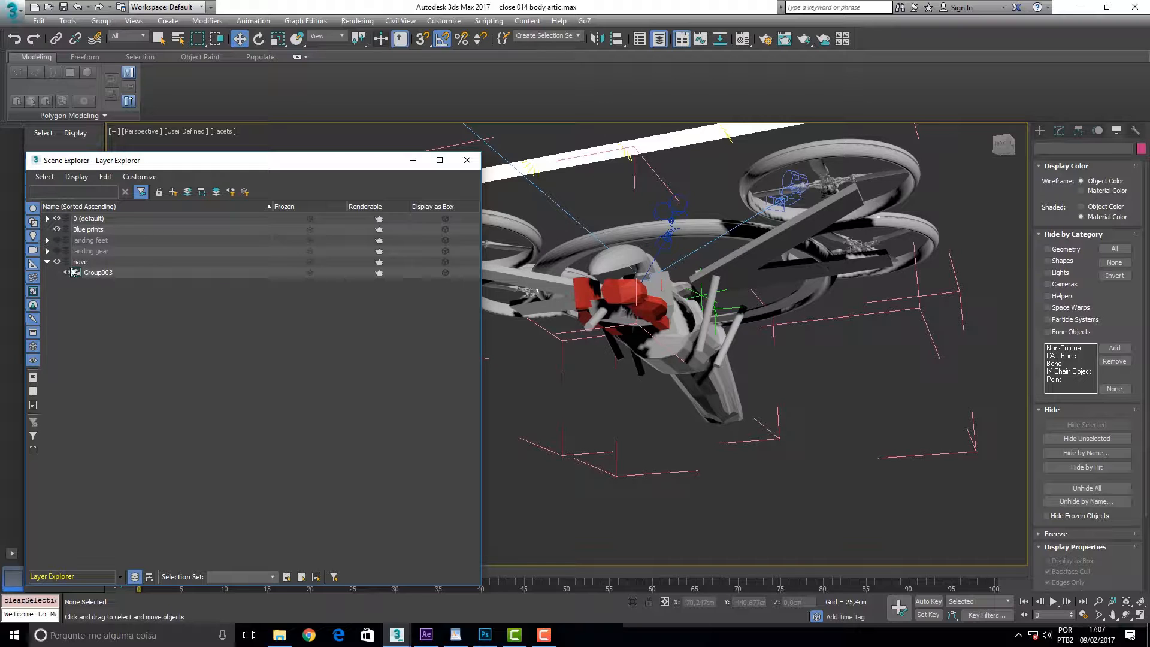
Select the main fuselage and its attached cylinders and put them on a new layer named body.
click(646, 390)
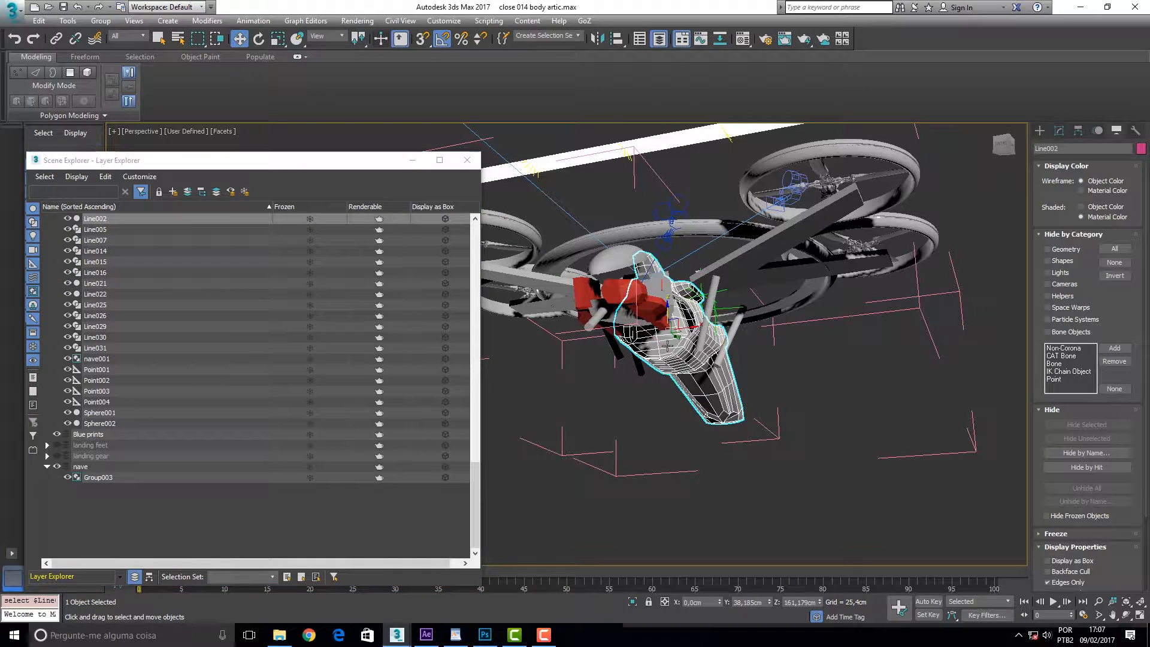
scroll(126, 270, up, 3)
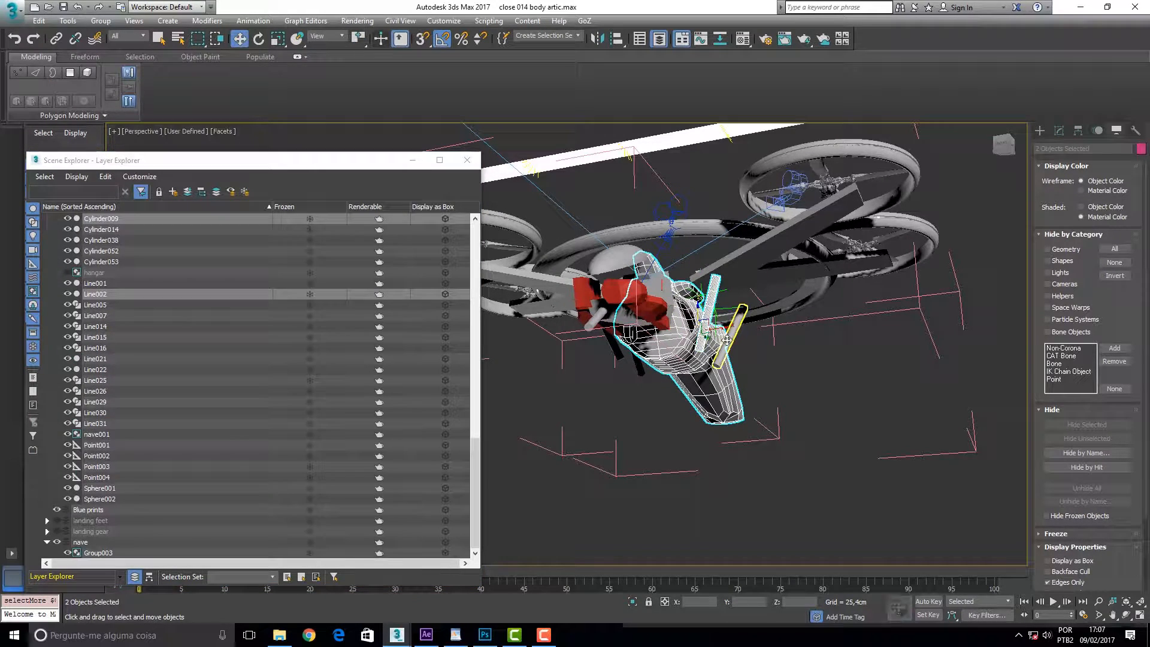
click(125, 221)
drag(140, 220, 90, 222)
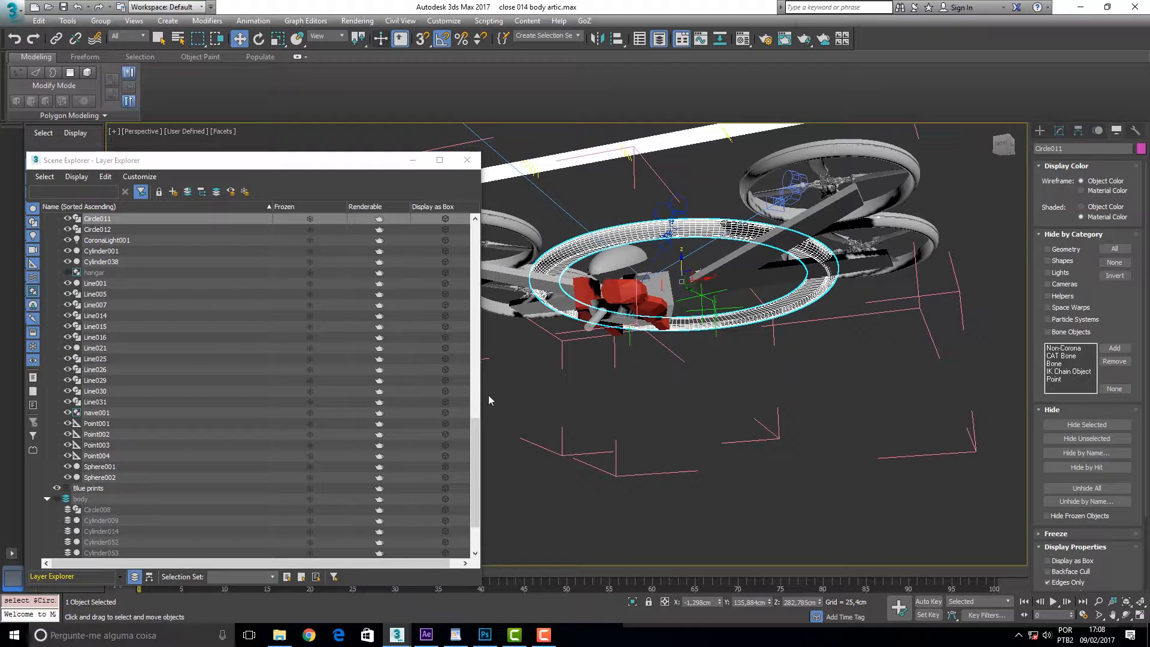
Delete the large central ring, name the layer holding the propeller units rotors, and hide it.
key(Delete)
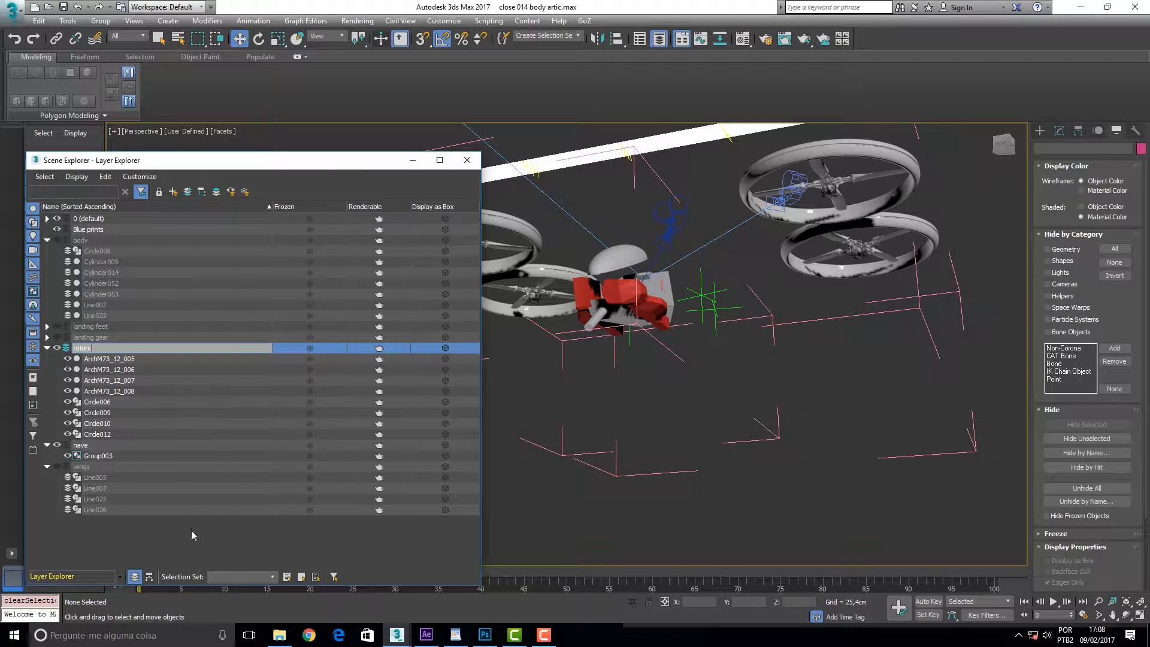
click(192, 535)
click(57, 348)
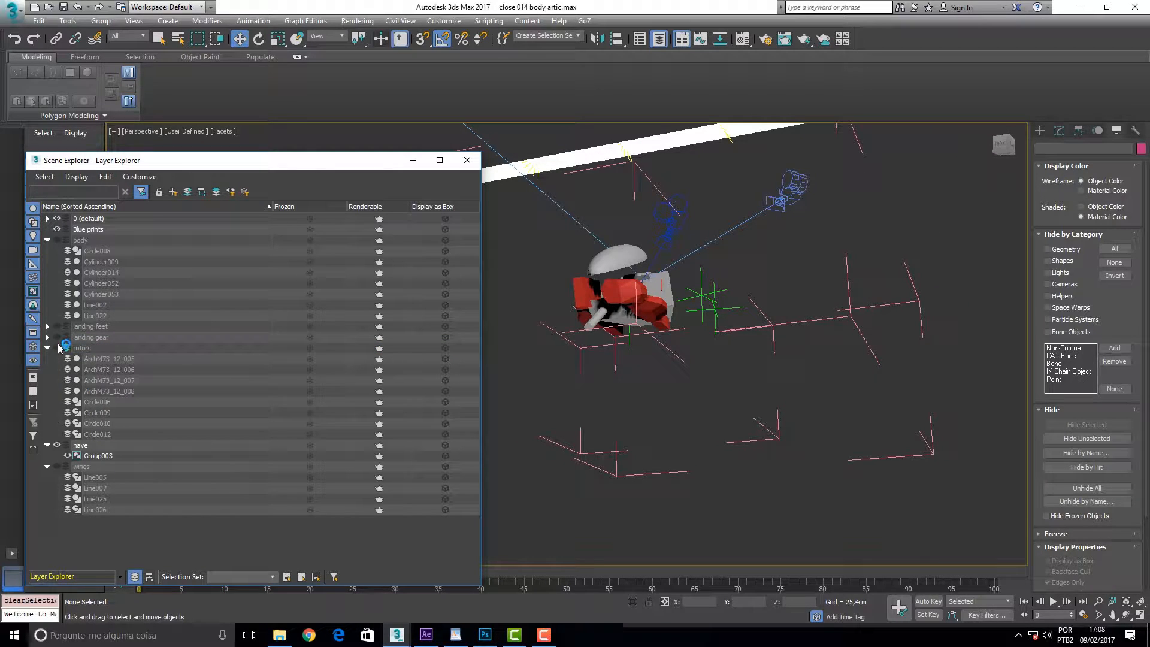
Hide the Helpers, Cameras and Lights categories in the viewport.
click(1052, 285)
click(1054, 295)
click(1049, 285)
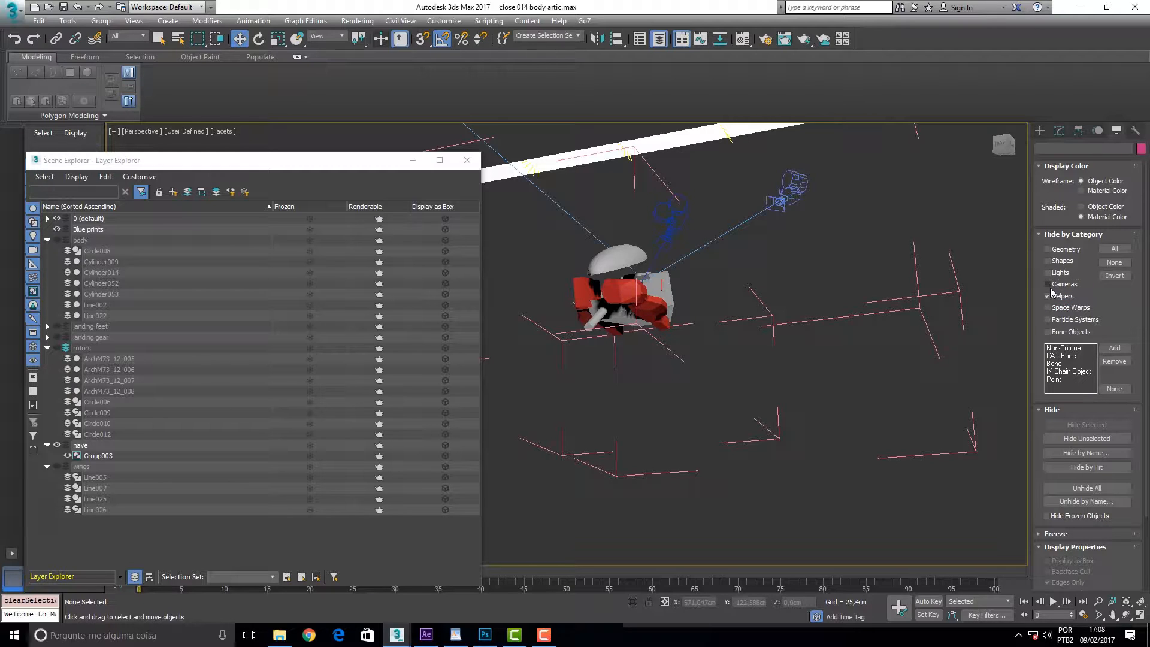
click(1048, 284)
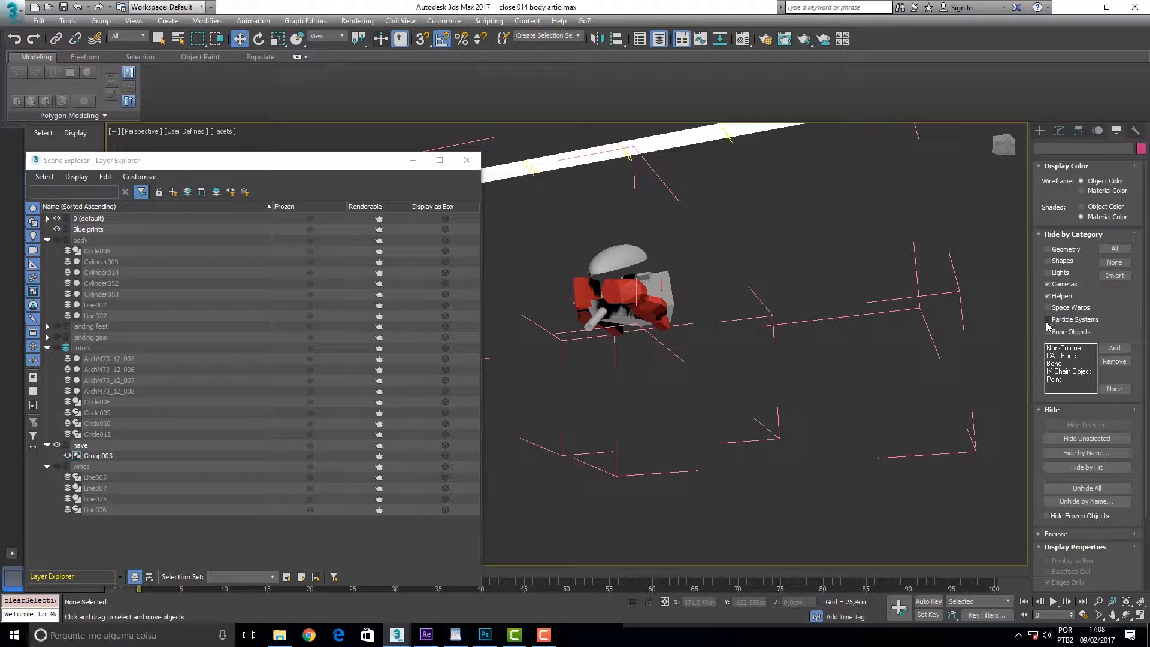
click(1047, 274)
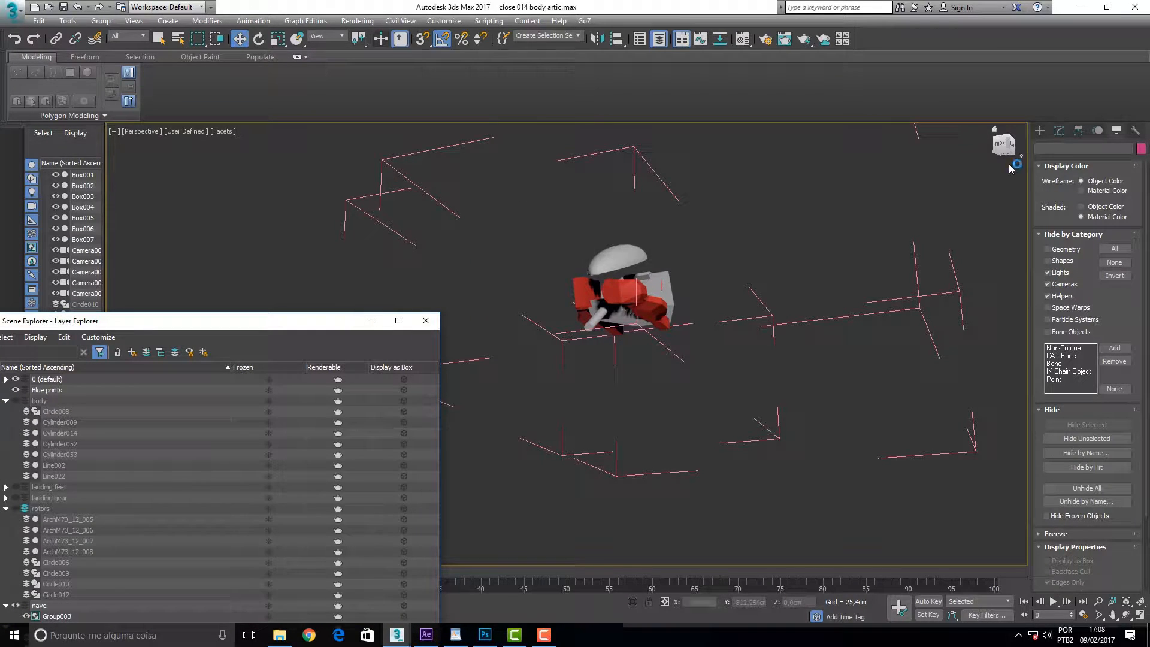
Select all remaining visible objects, including the canopy and seats, and put them on a new layer named cockpit.
drag(1010, 146, 937, 210)
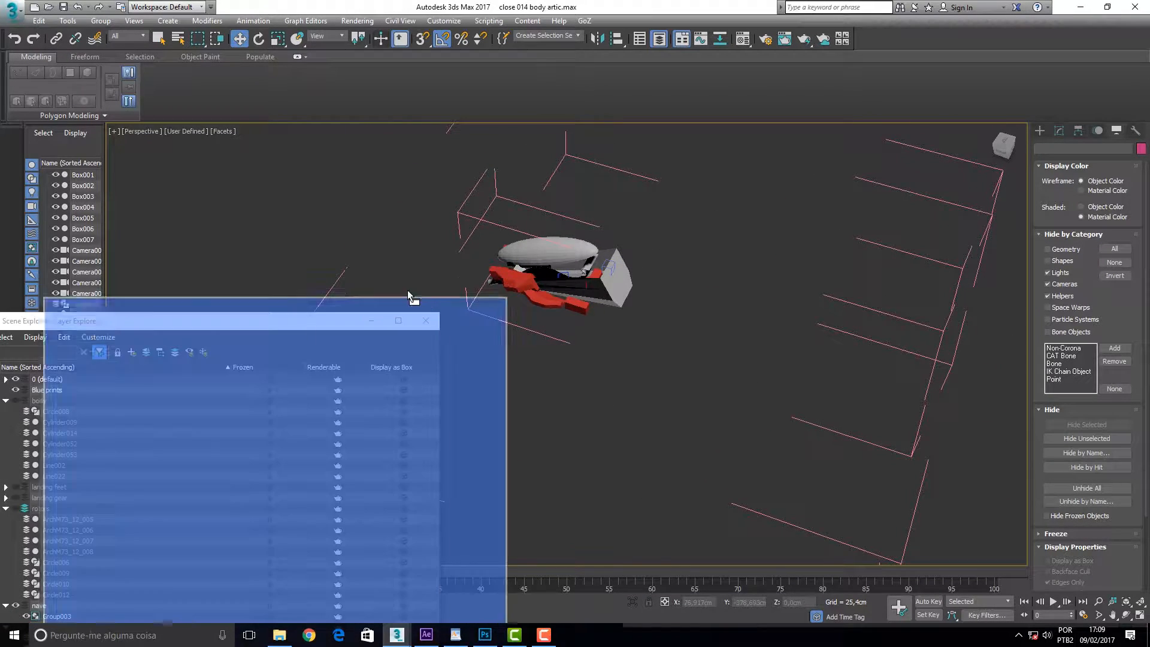
drag(407, 290, 599, 189)
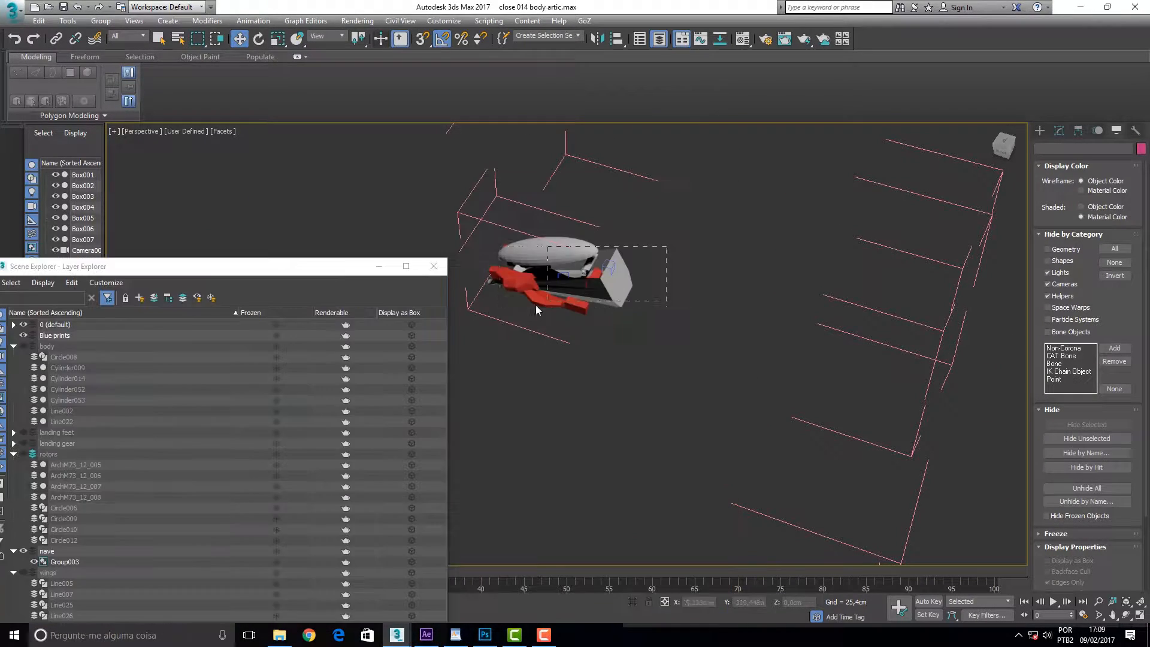
key(ctrl+a)
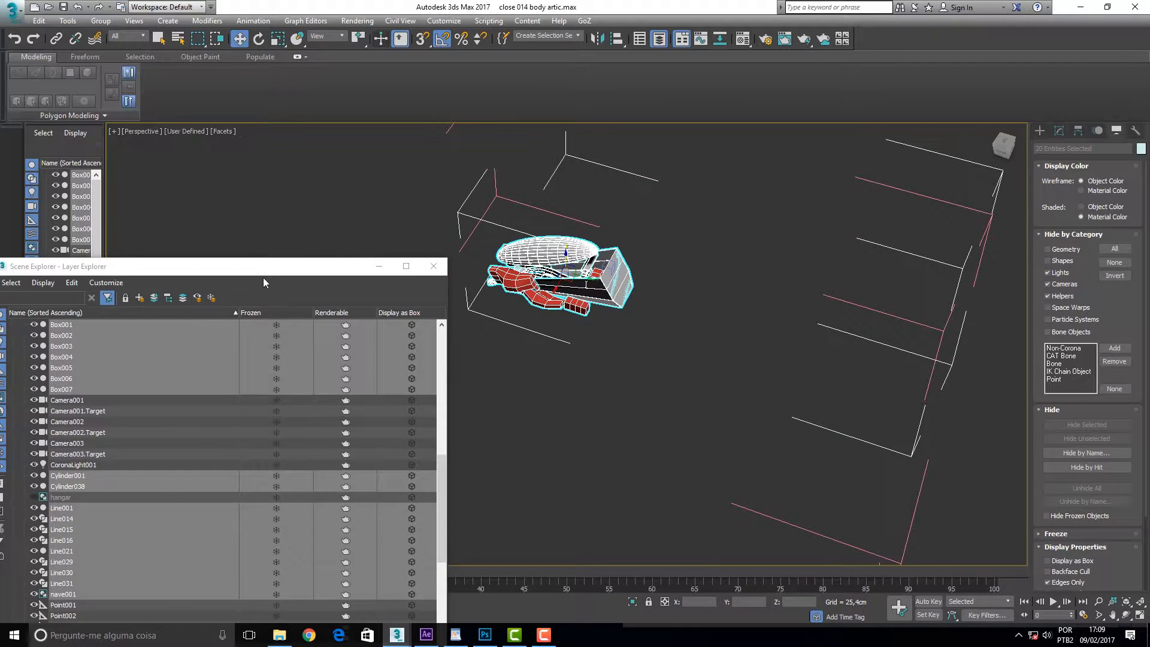
drag(264, 271, 378, 237)
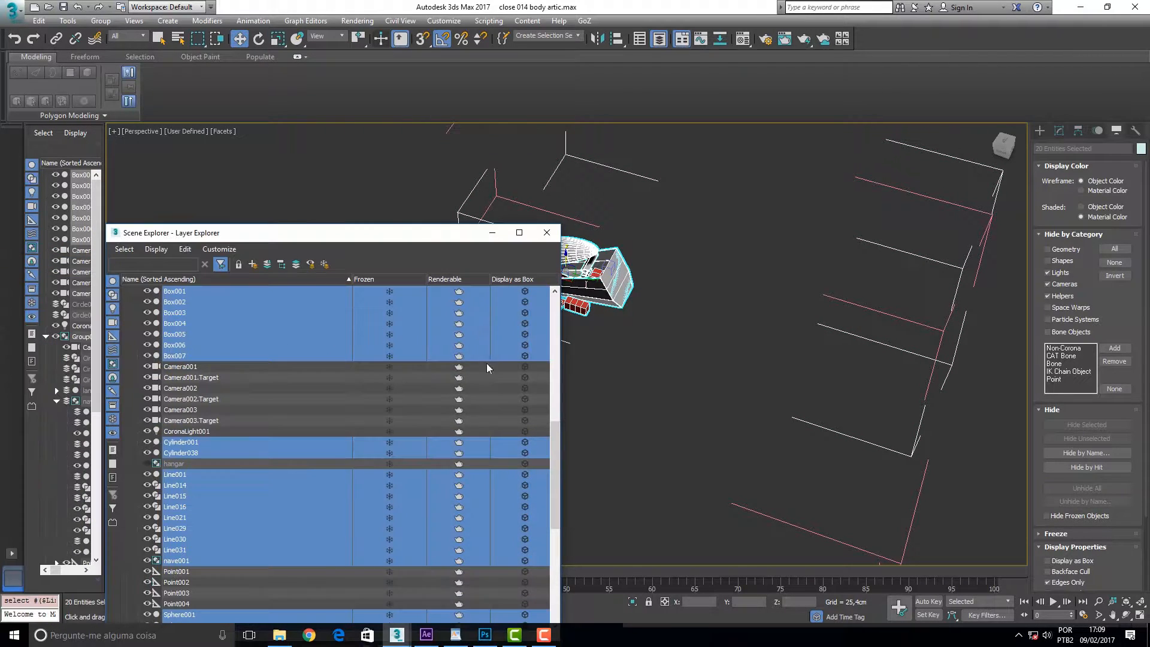
click(557, 398)
click(174, 273)
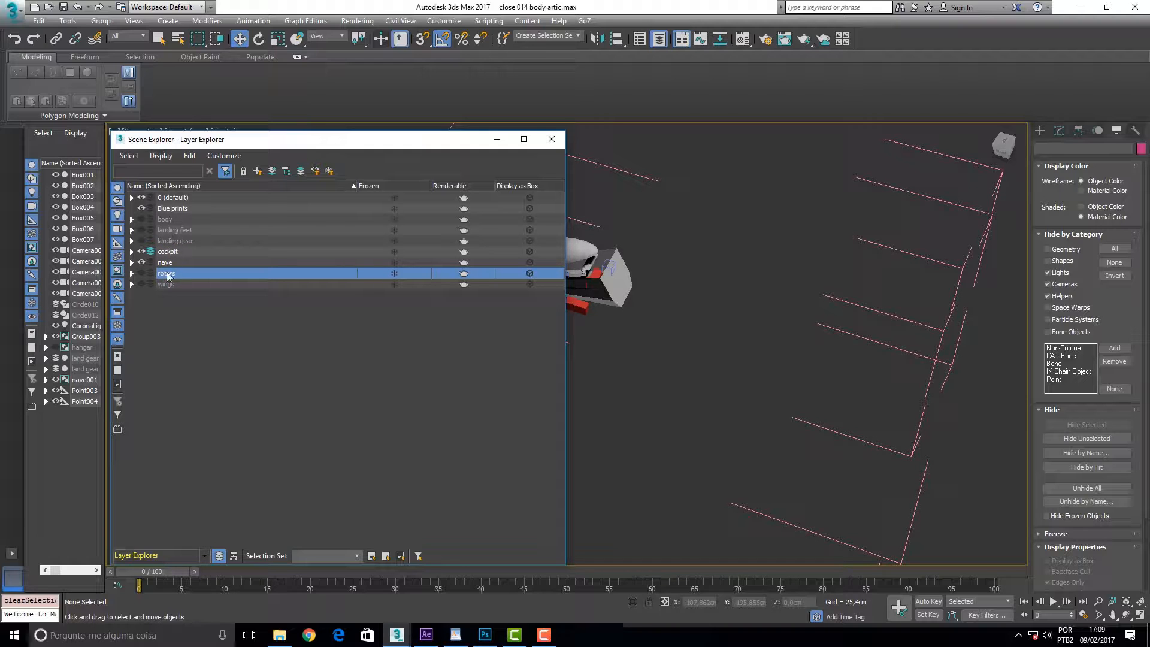
Show the maximized perspective viewport through Camera003 and display its objects in wireframe.
drag(295, 134, 490, 348)
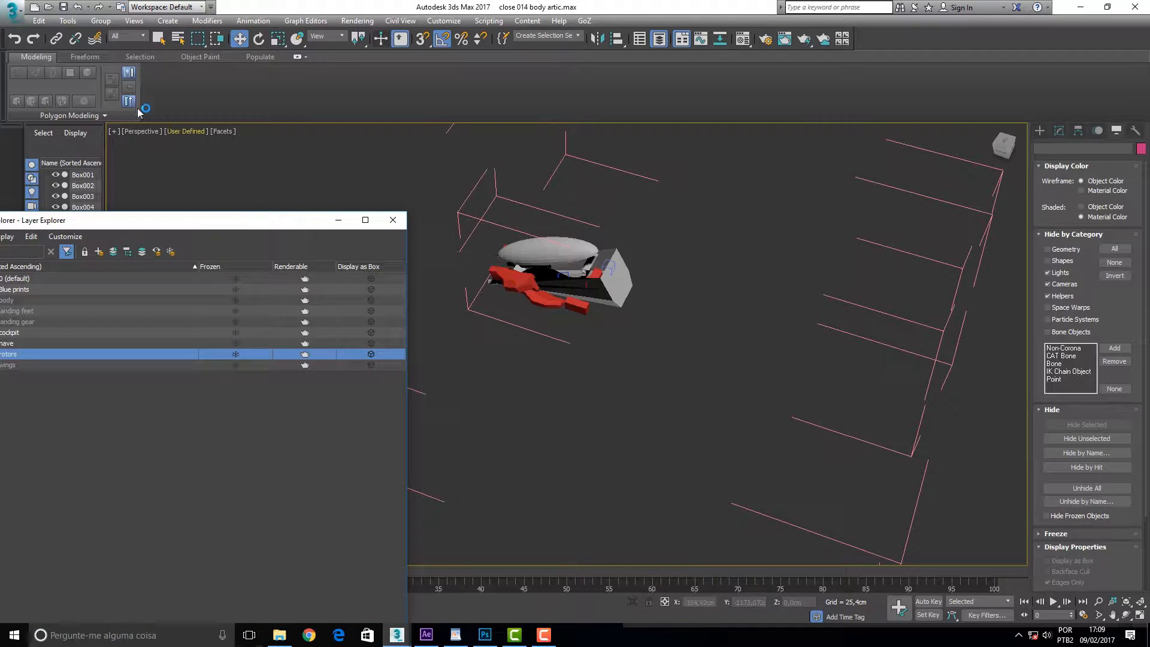
click(145, 133)
mouse_move(252, 143)
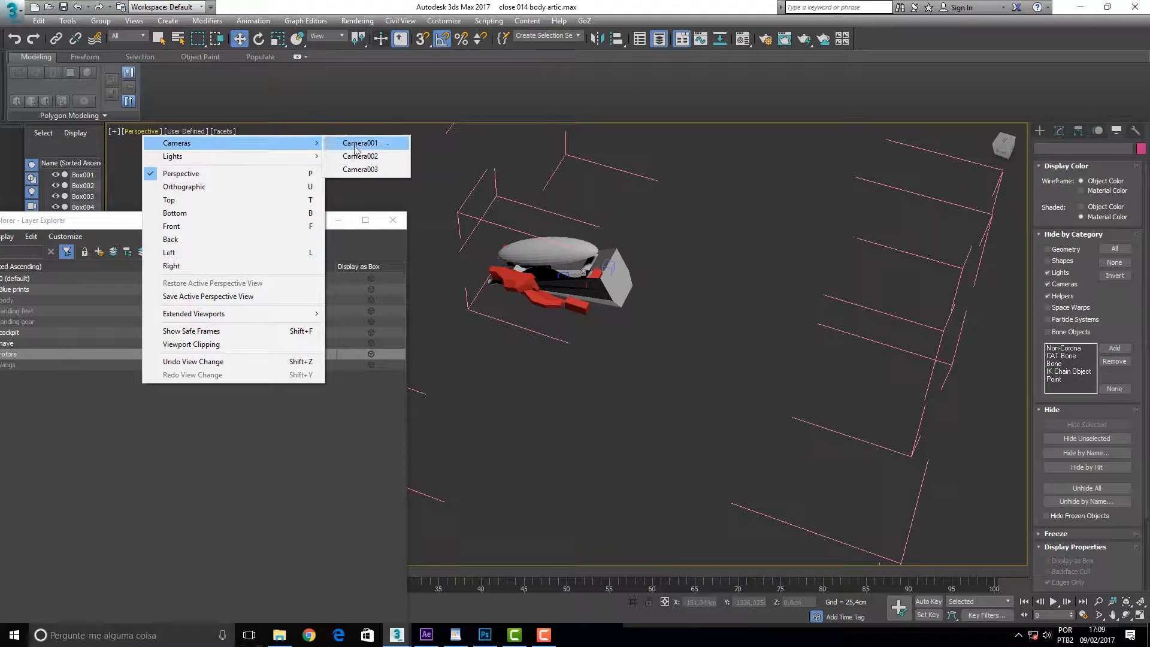
click(362, 169)
click(670, 223)
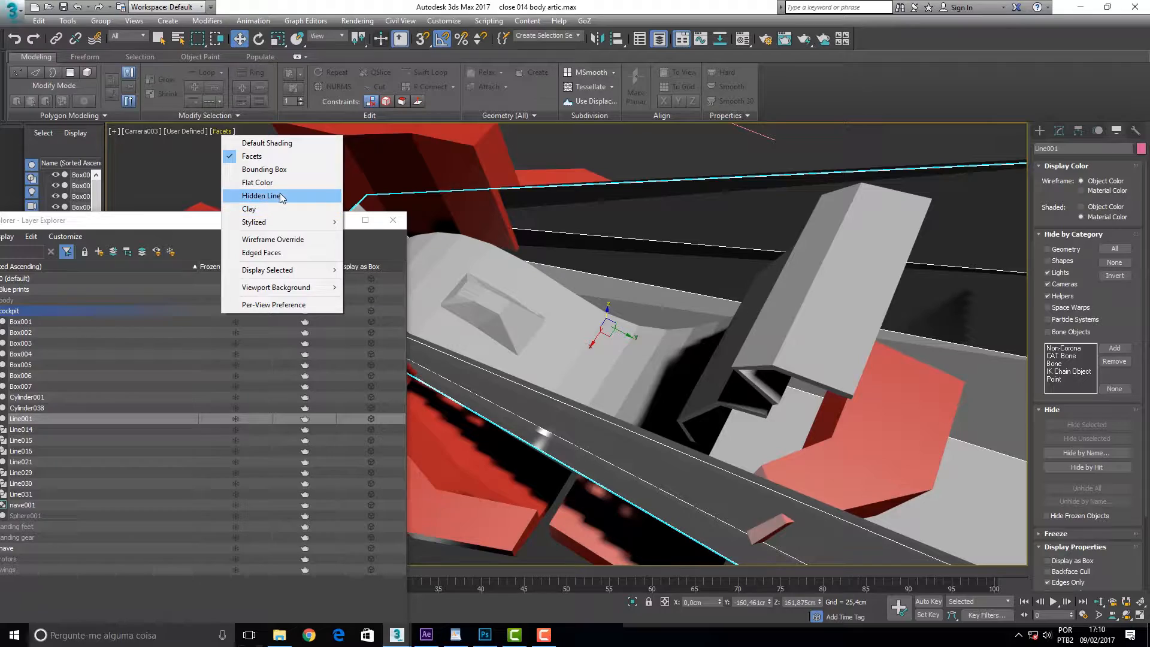
click(276, 238)
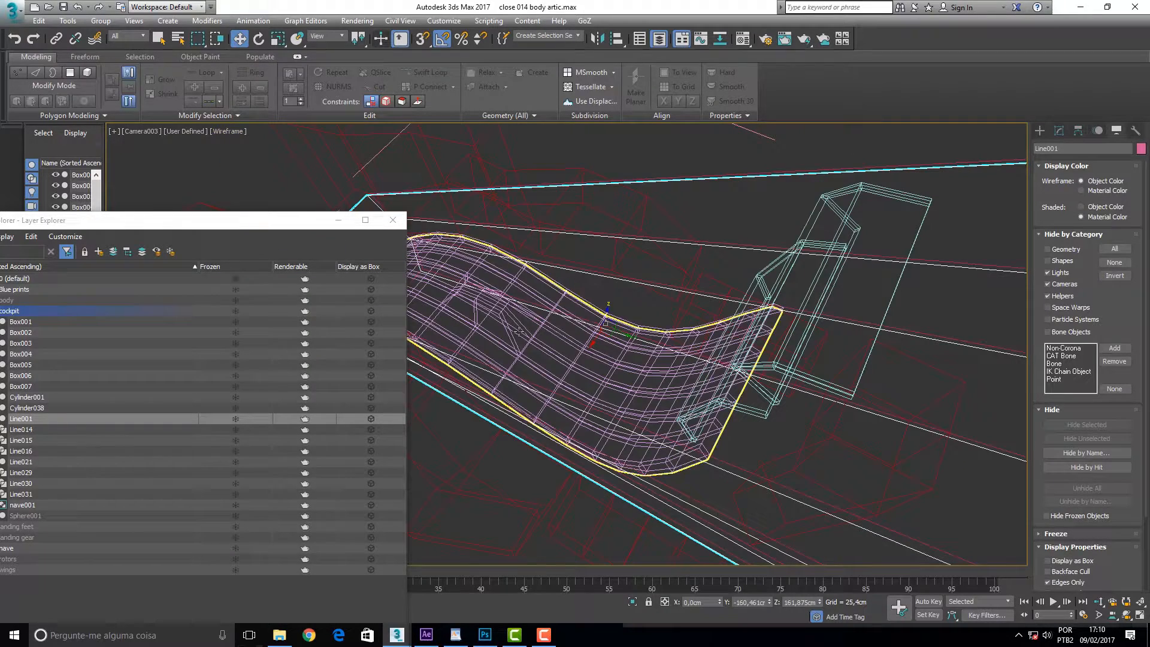
In the four-viewport layout, set the perspective viewport with the reference image to Camera003 and display it in wireframe.
key(alt+w)
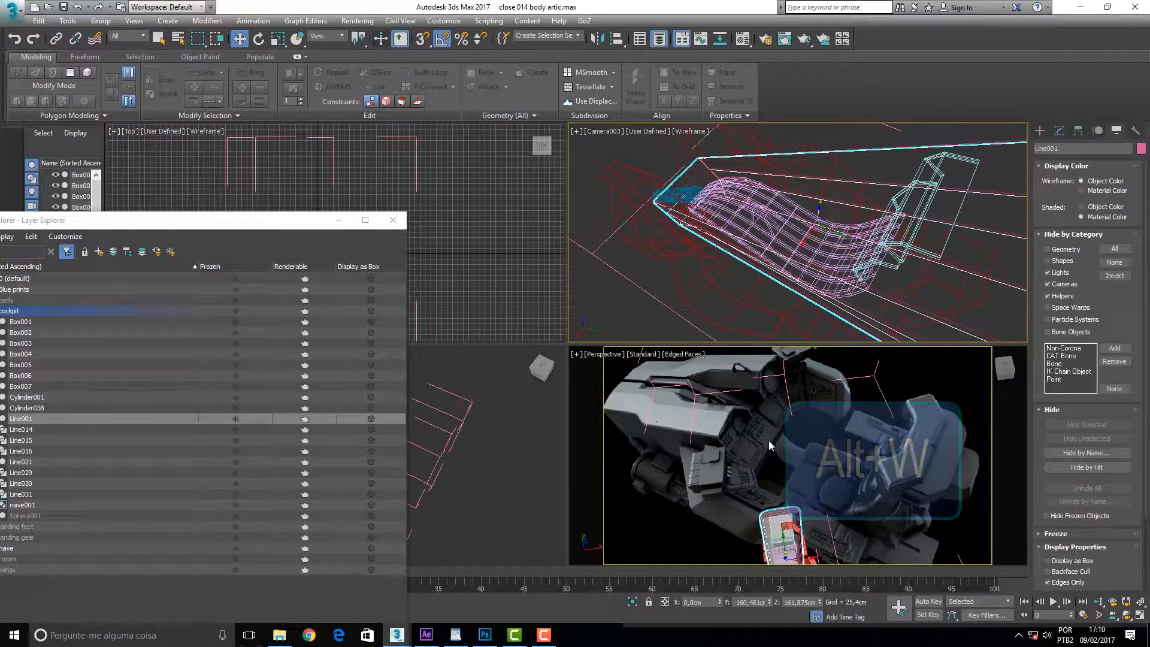
click(769, 440)
click(606, 354)
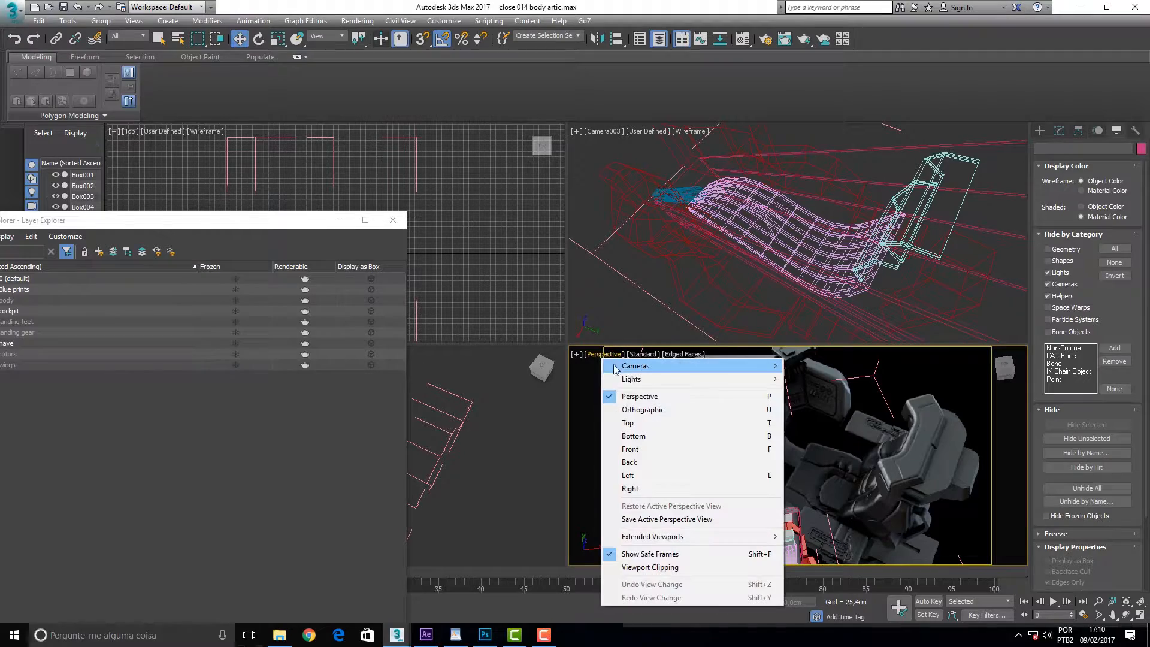
mouse_move(659, 366)
click(826, 391)
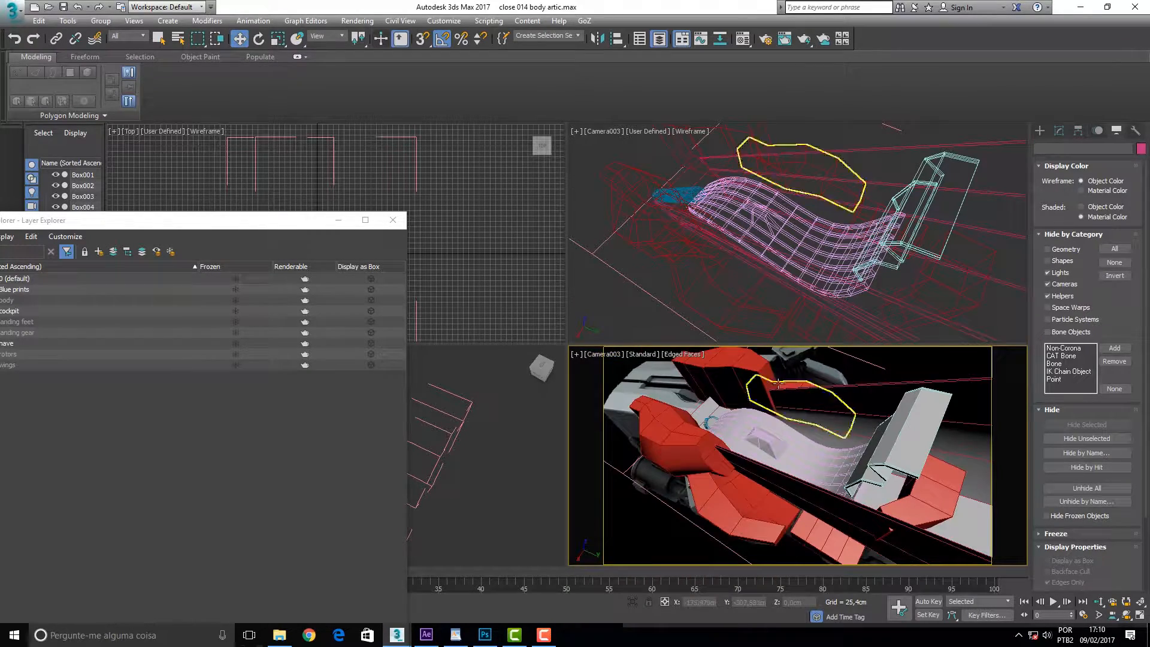
click(734, 494)
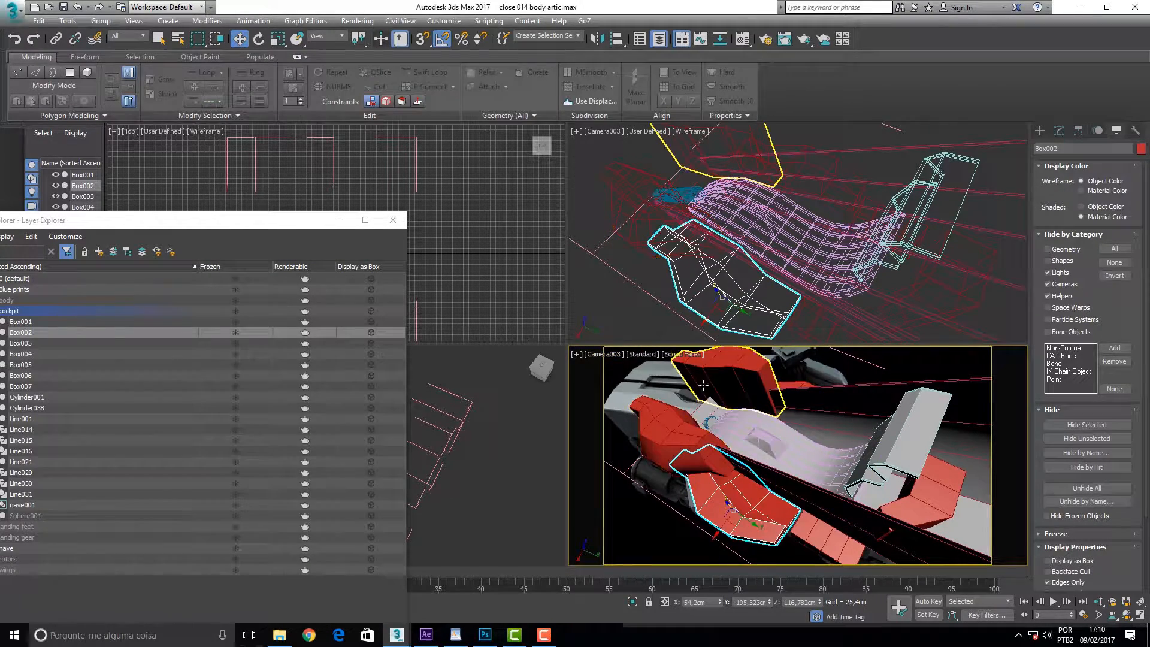
click(682, 354)
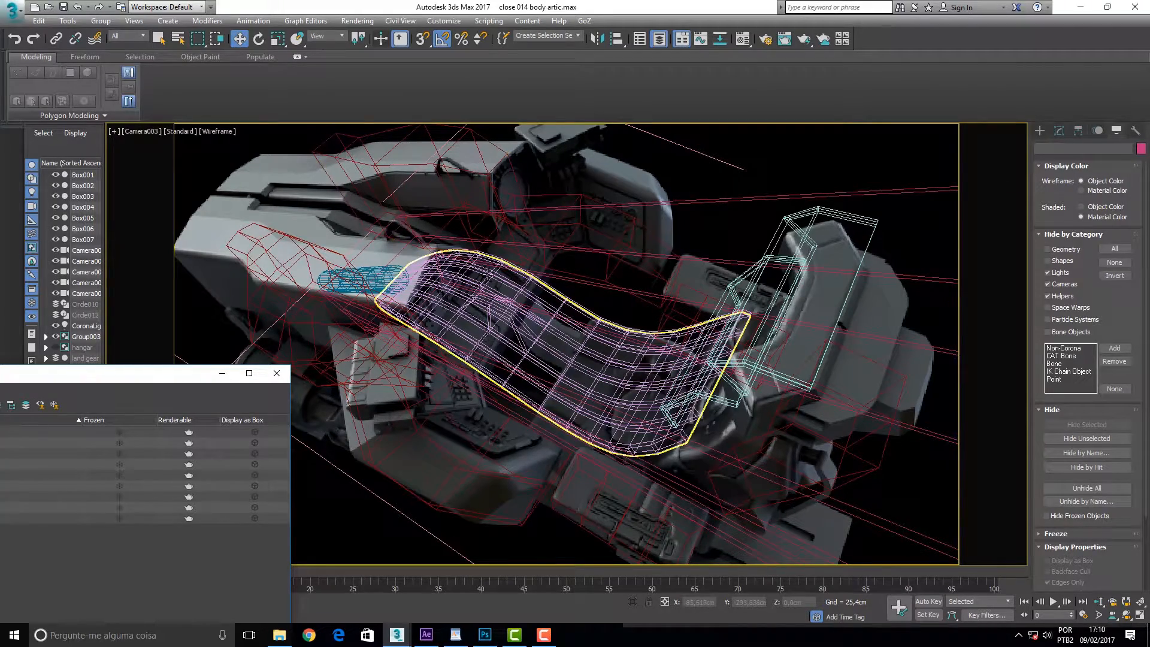
key(alt+w)
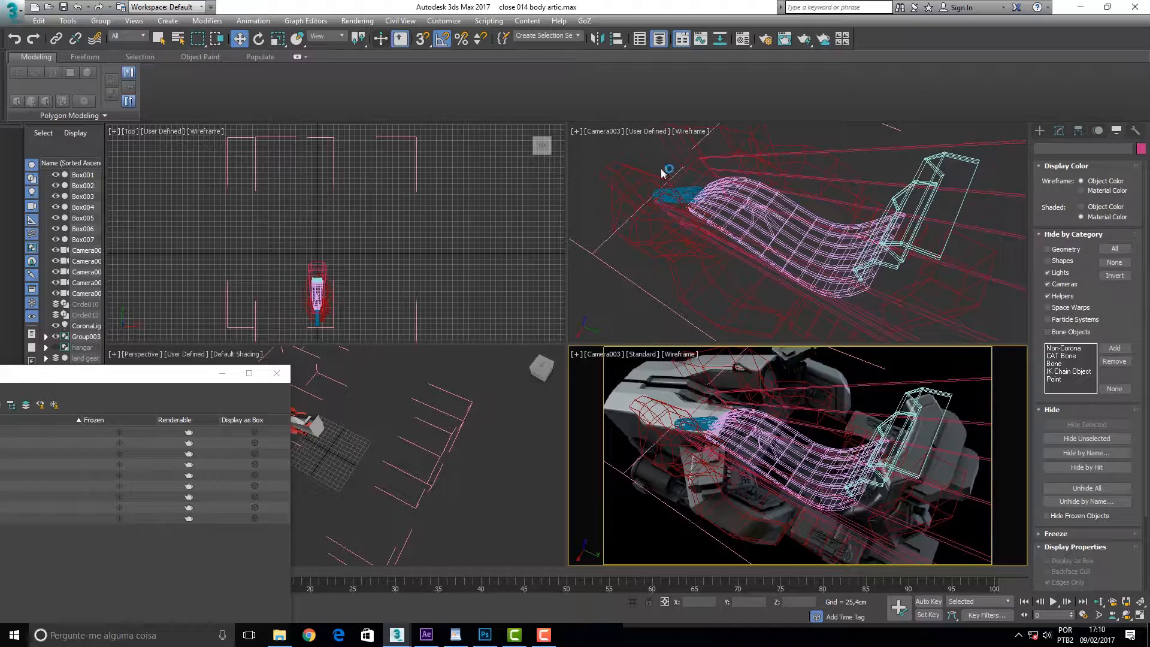
Switch the User Defined Camera003 viewport back to Perspective and orbit it around the cockpit.
click(602, 132)
key(p)
alt+middle_drag(965, 207, 659, 247)
Move the turbine layer out of the landing feet layer to the top level and collapse the body and landing feet layers.
drag(178, 366, 503, 178)
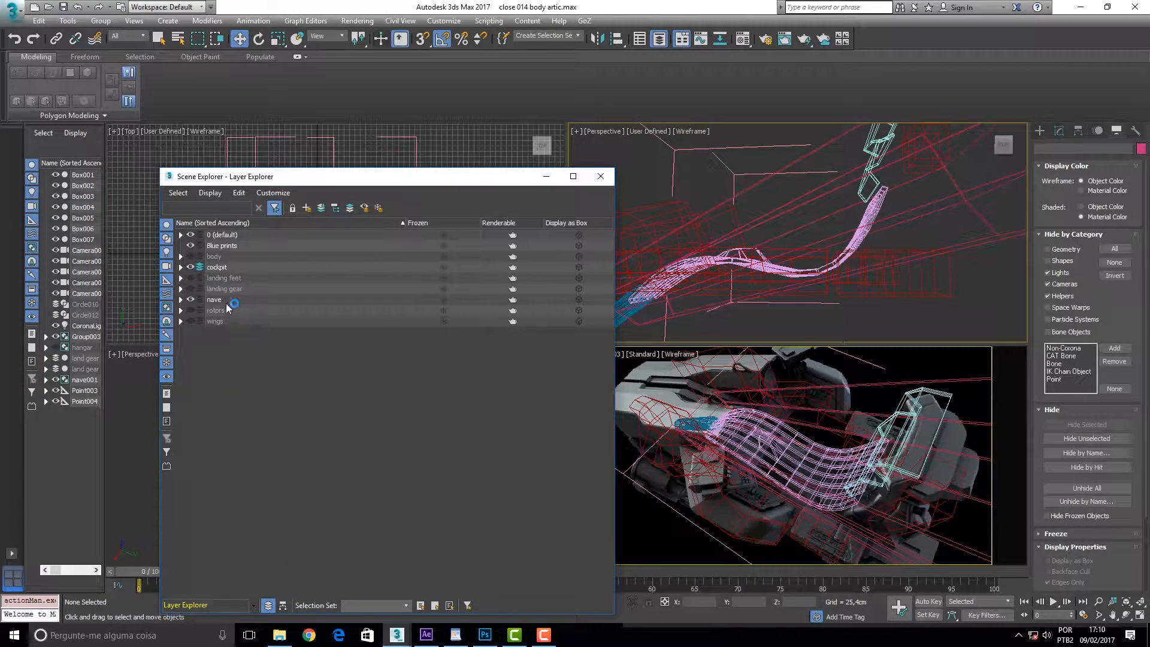
click(181, 268)
click(180, 483)
scroll(239, 359, down, 6)
drag(224, 302, 233, 297)
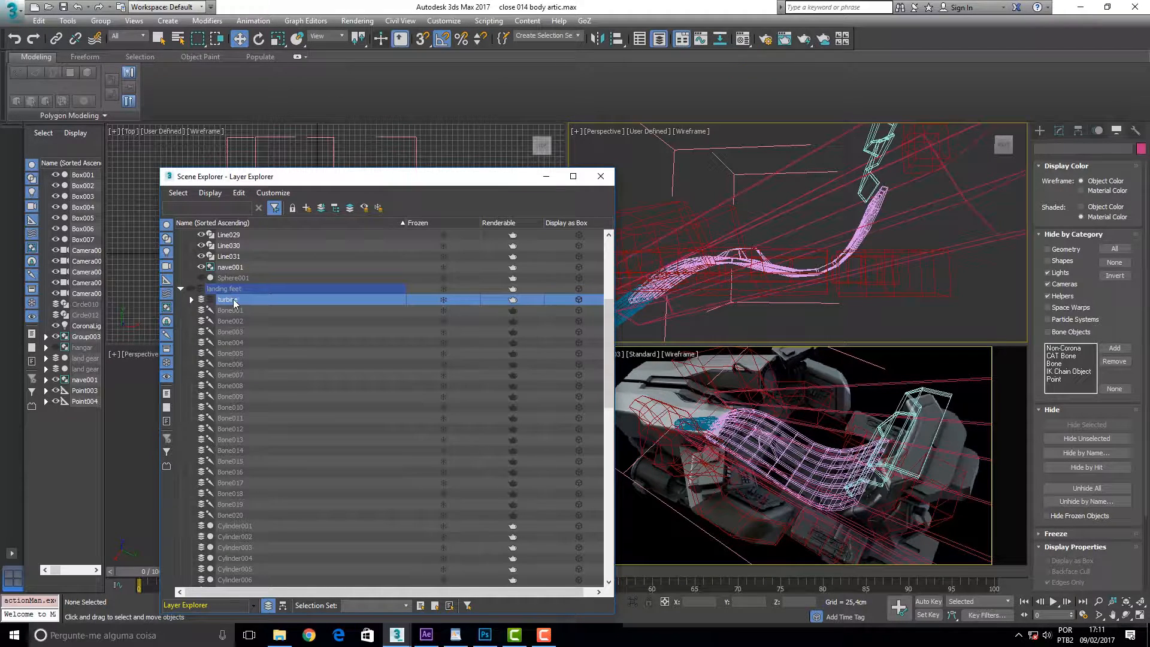
click(246, 299)
drag(239, 299, 235, 241)
click(180, 235)
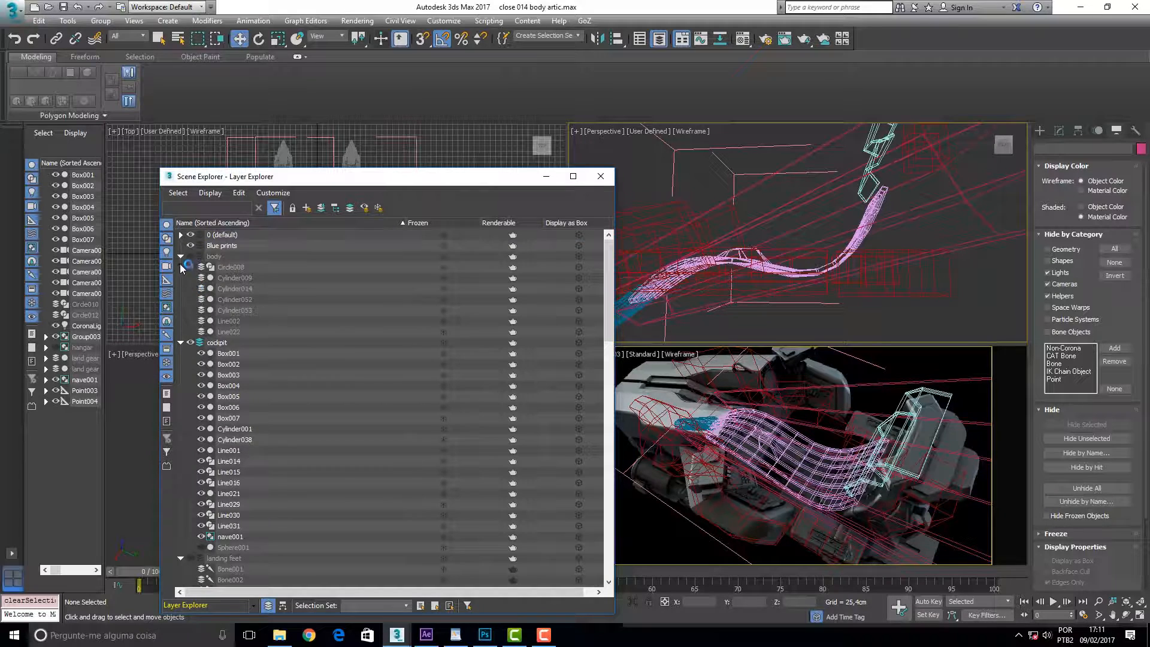
click(181, 256)
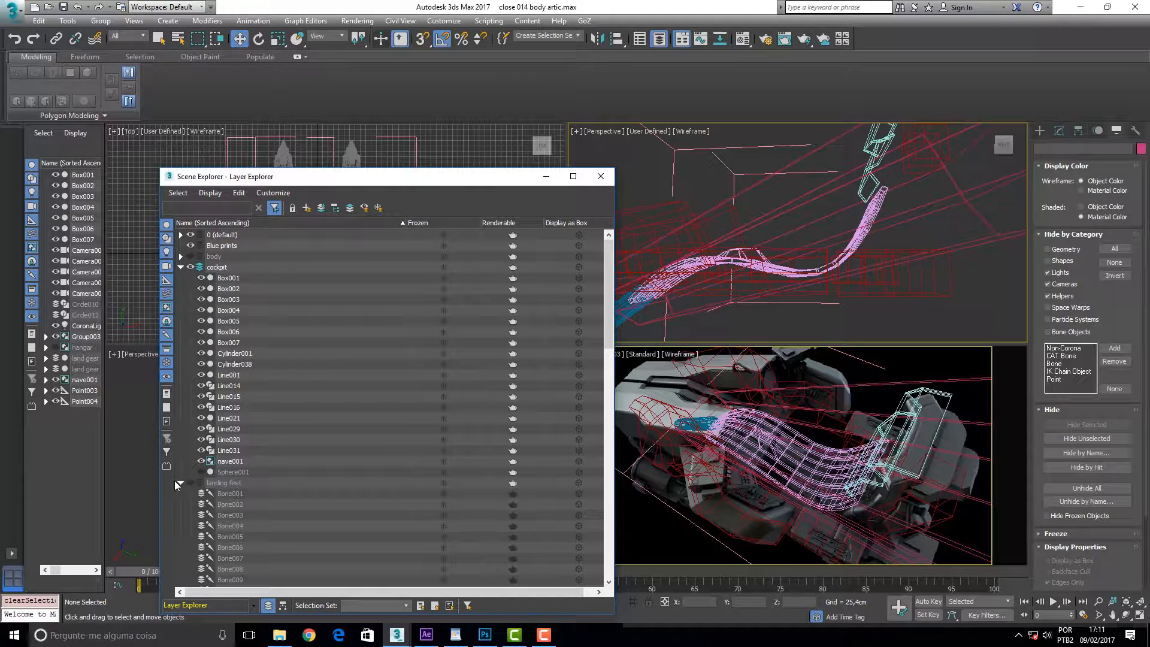
click(180, 483)
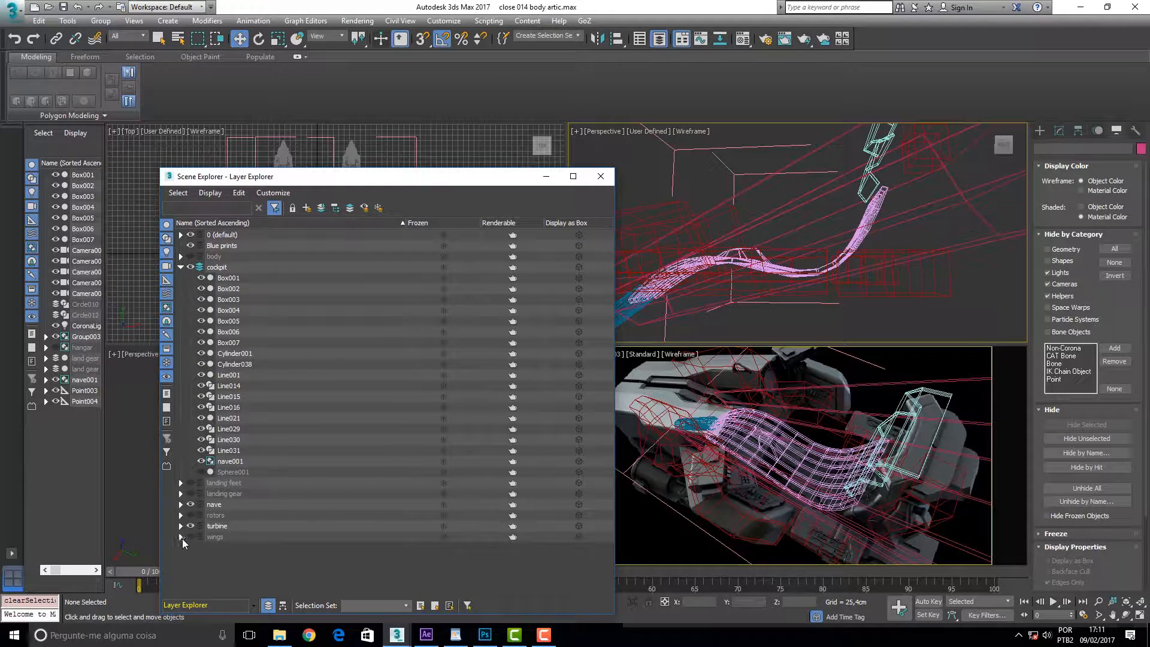
Unhide the landing gear layer and frame the wheel assembly together with the cockpit in a Right view.
click(180, 494)
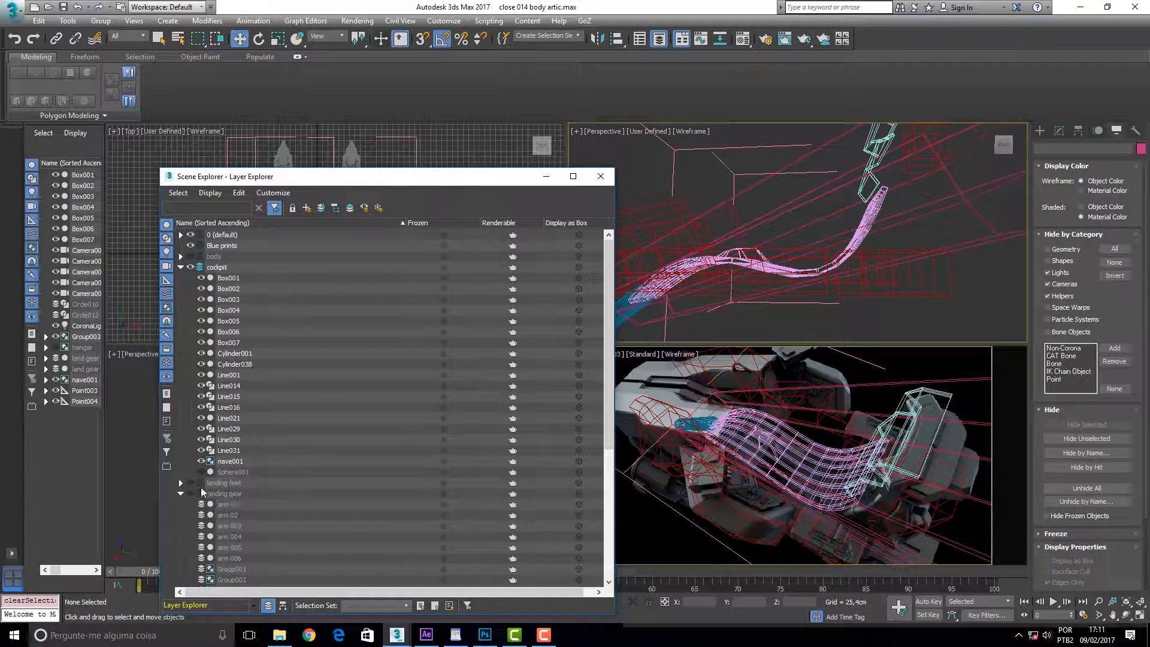
click(190, 494)
drag(407, 176, 270, 202)
alt+middle_drag(705, 285, 727, 282)
click(1112, 615)
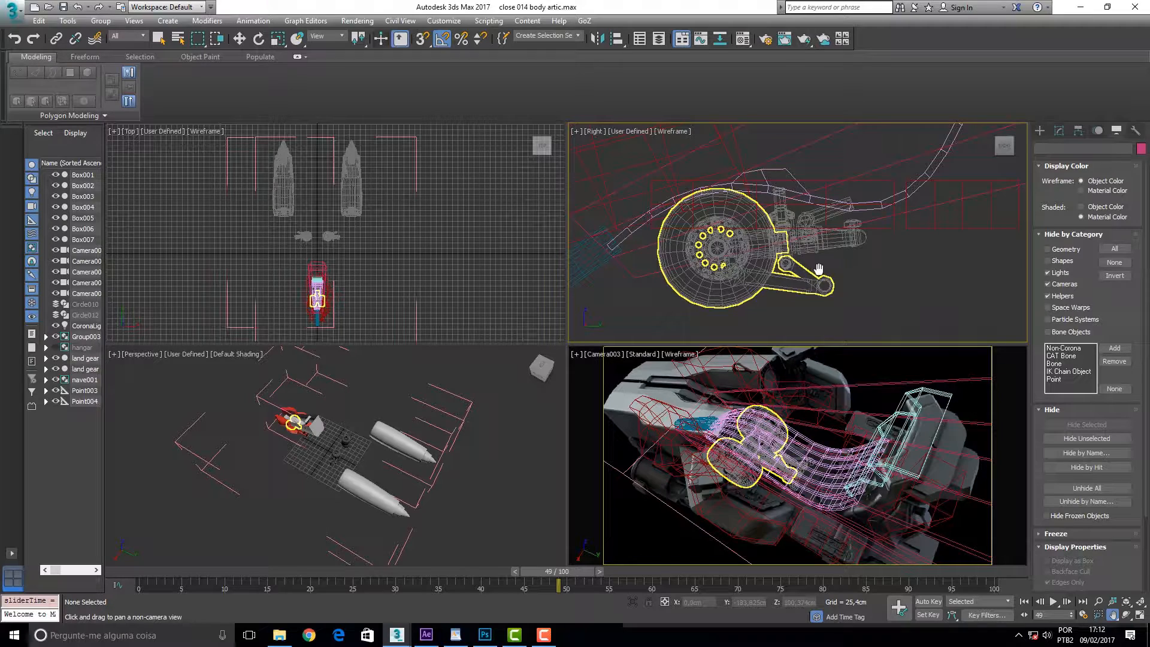
scroll(786, 201, down, 5)
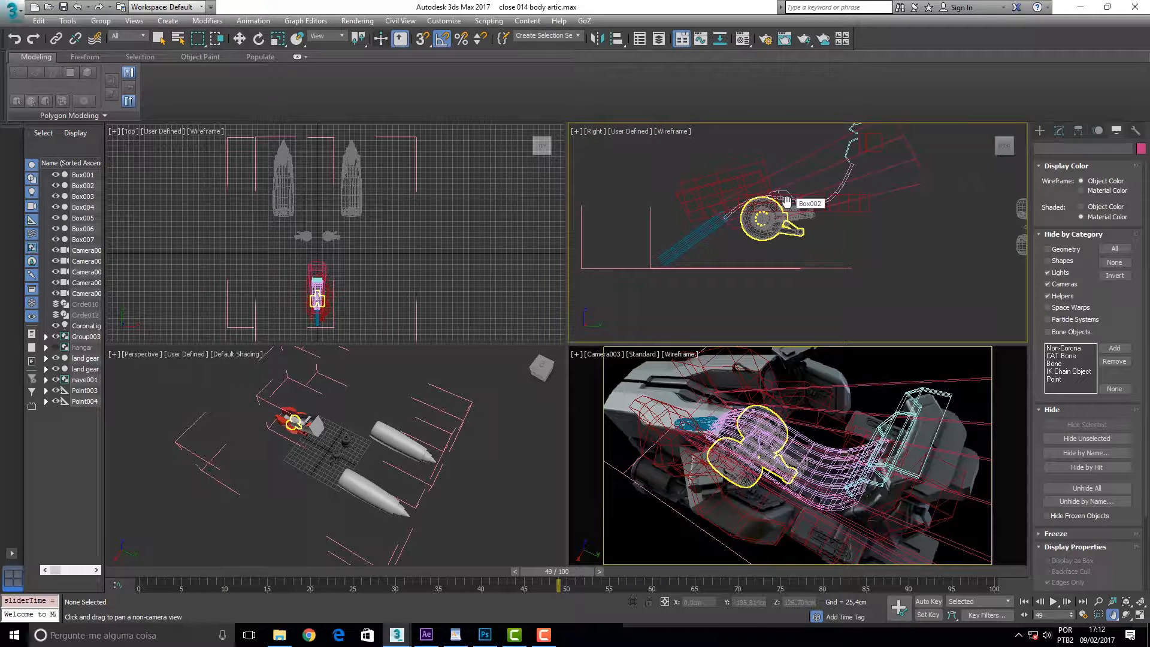